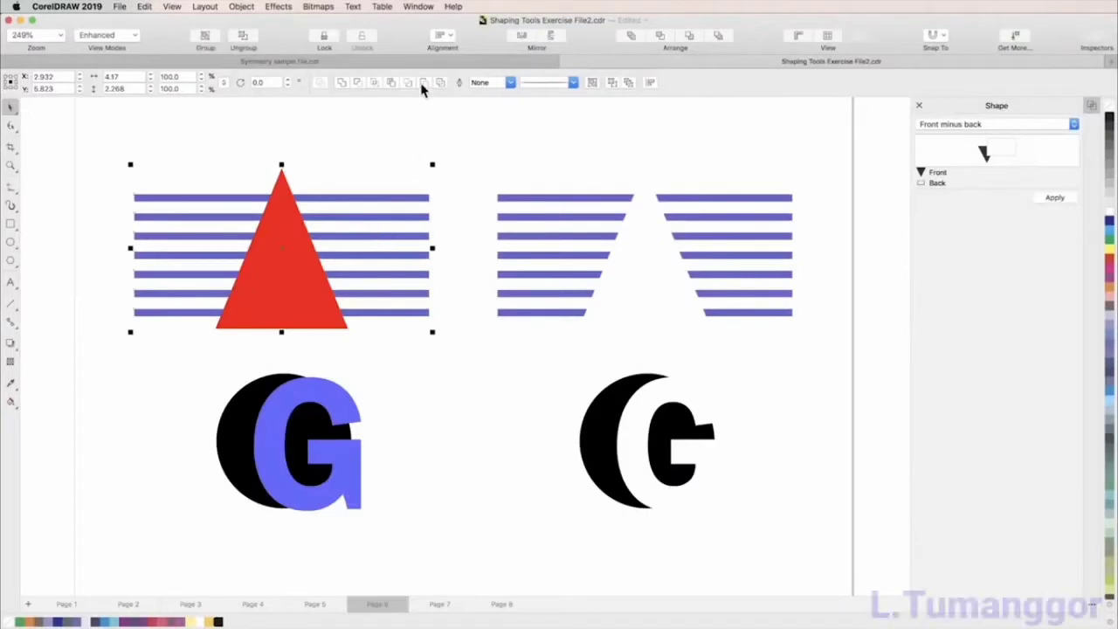
- Cut the red triangle out of the striped lines and the blue G out of the black circle using Back minus front
left_click(422, 83)
left_click(464, 270)
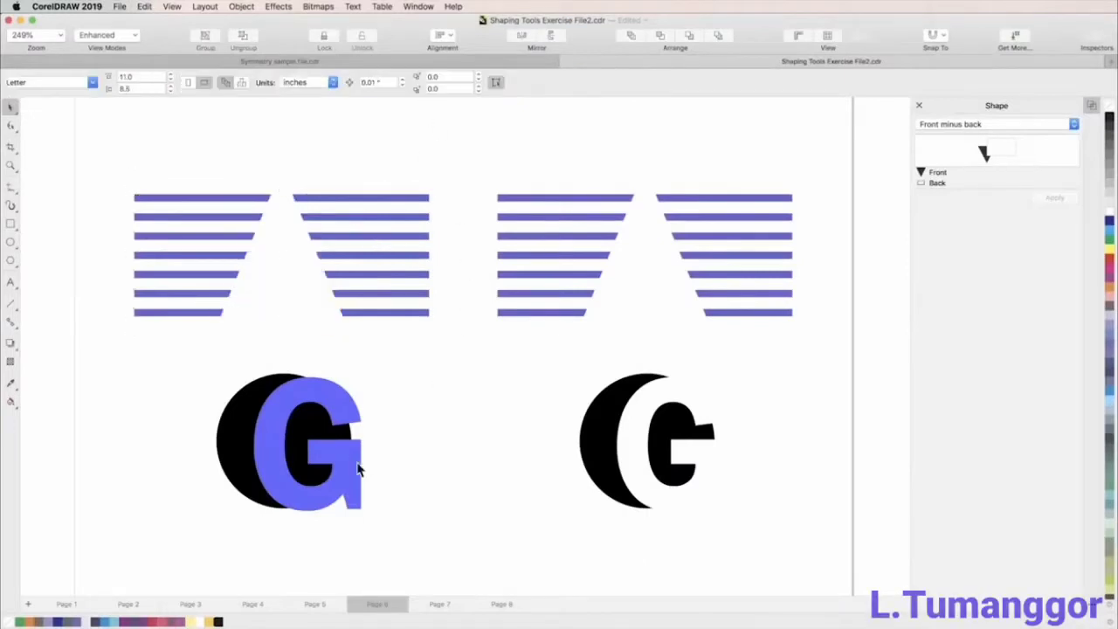
left_click(347, 428)
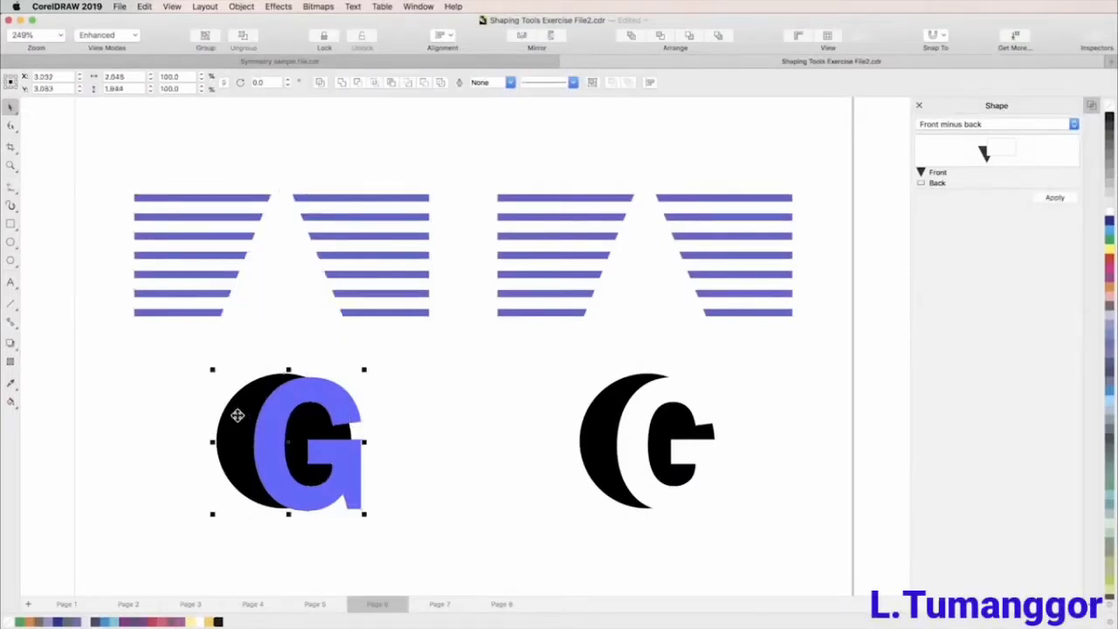
left_click(423, 84)
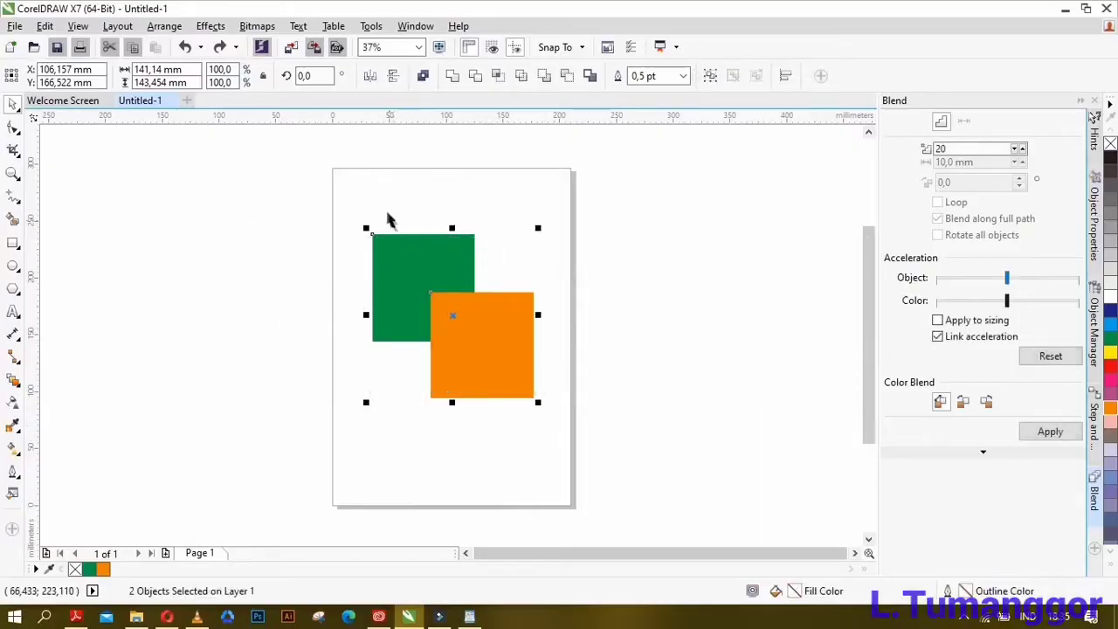
- Deselect the green and orange squares and show the Contour effect settings
left_click(379, 200)
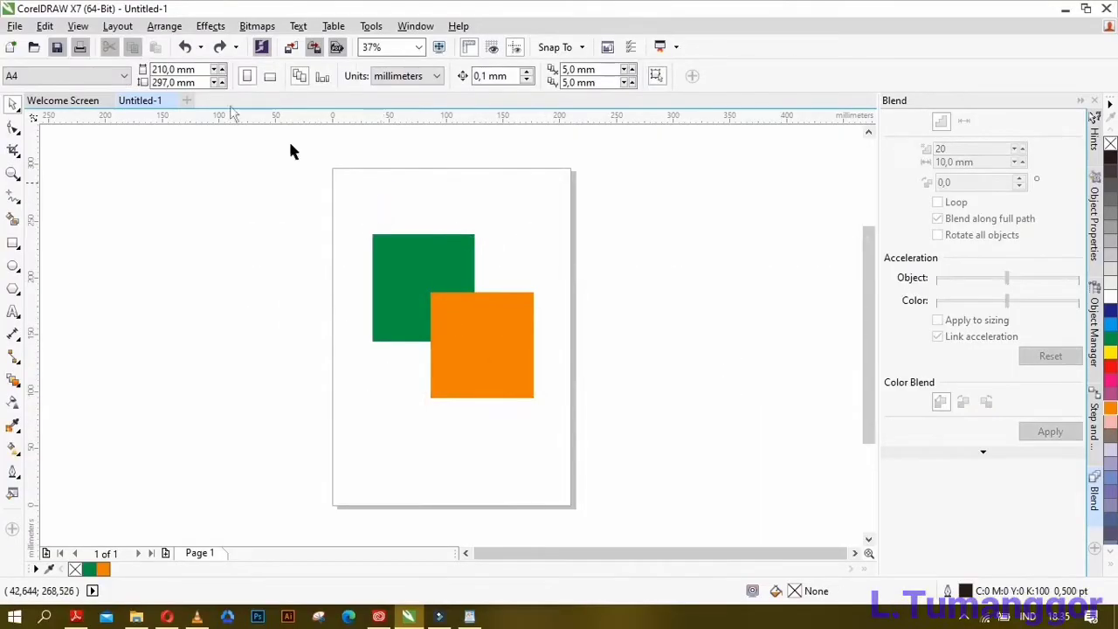
left_click(209, 28)
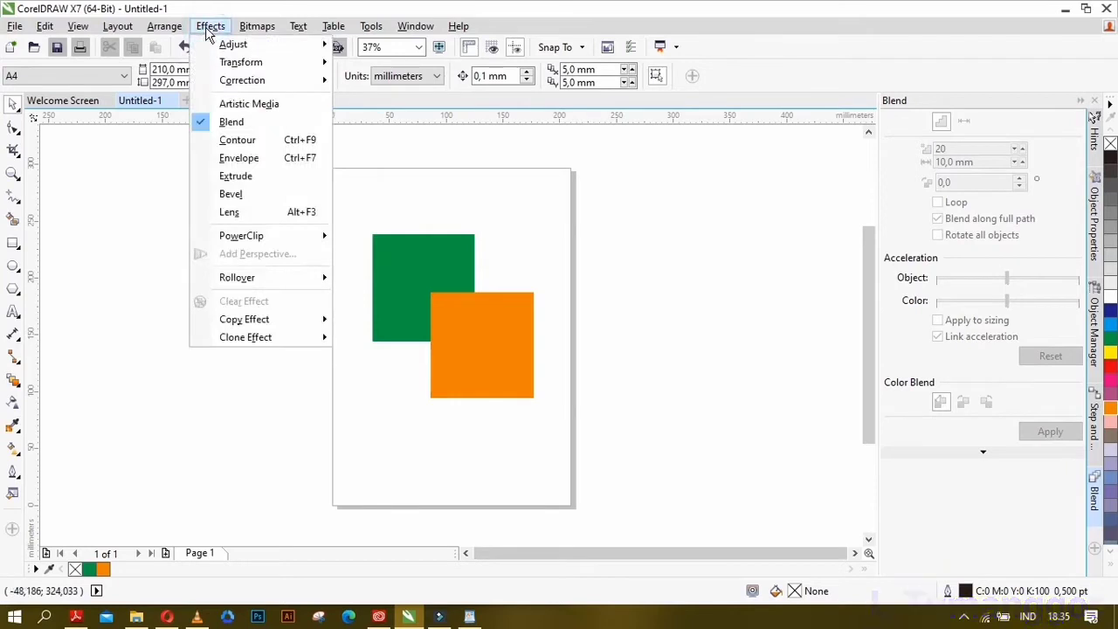
left_click(262, 143)
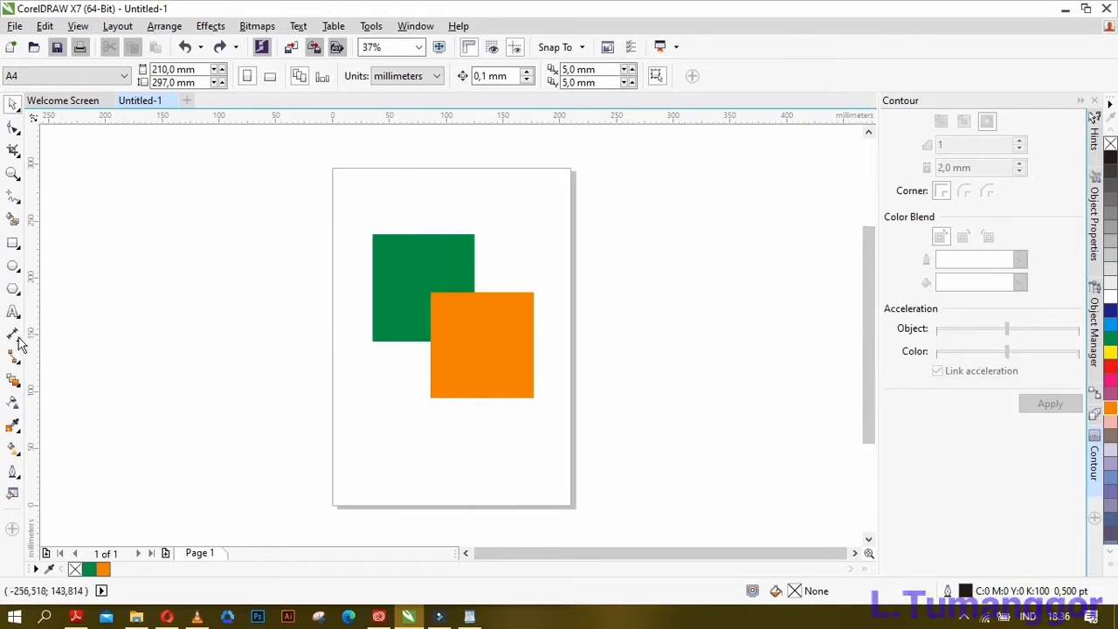
- Try a drop shadow on the green square, cast from its centre towards its lower-left corner, and undo it
left_click(12, 386)
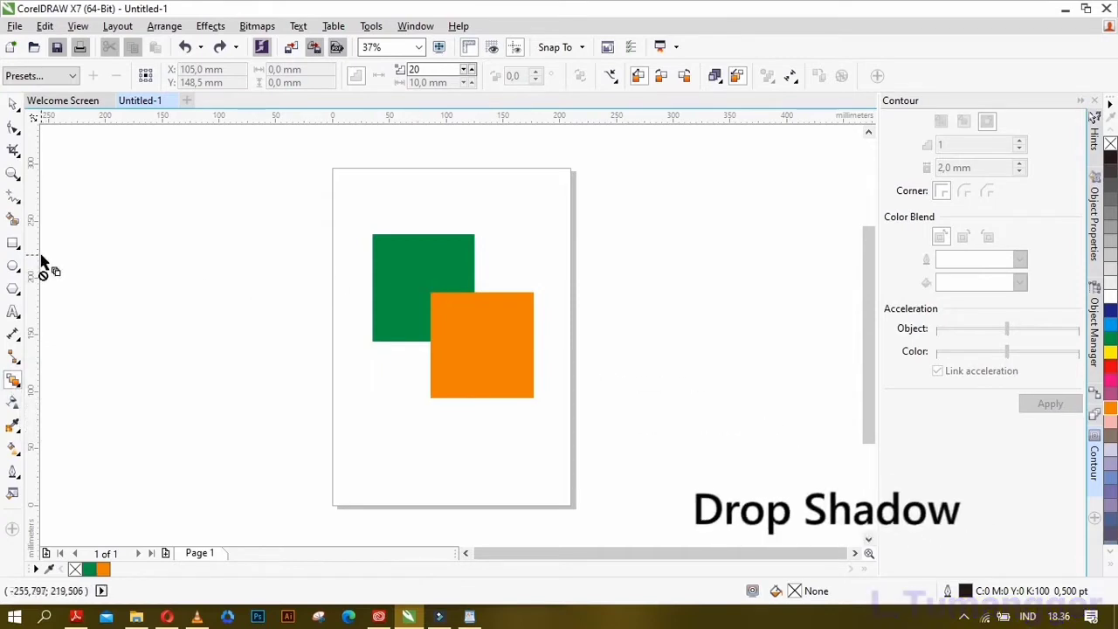
left_click(13, 382)
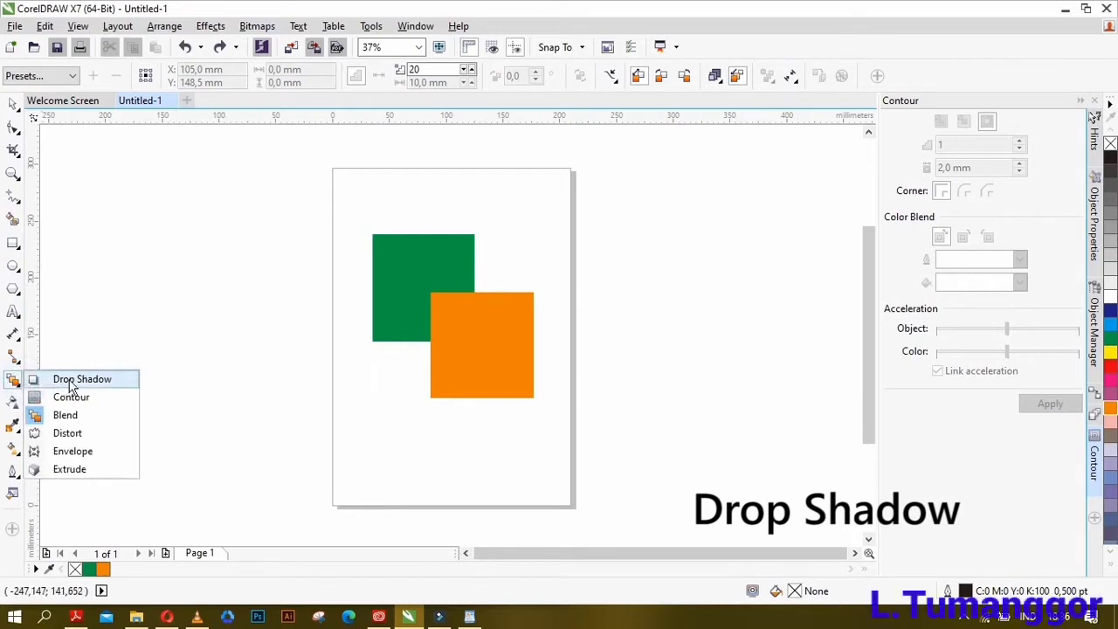
left_click(72, 380)
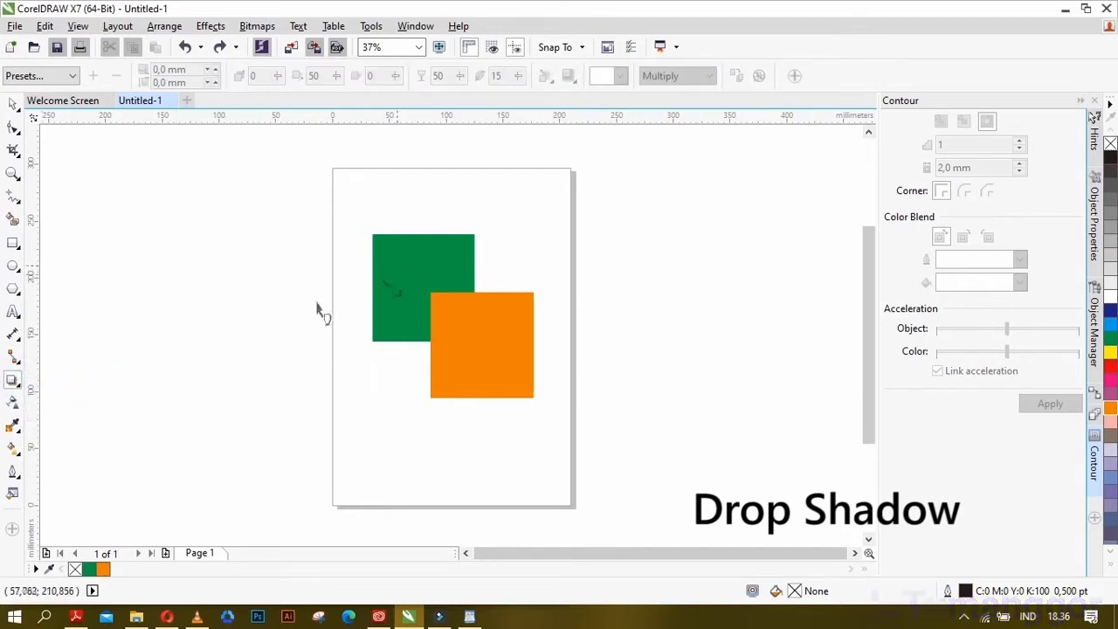
left_click(12, 381)
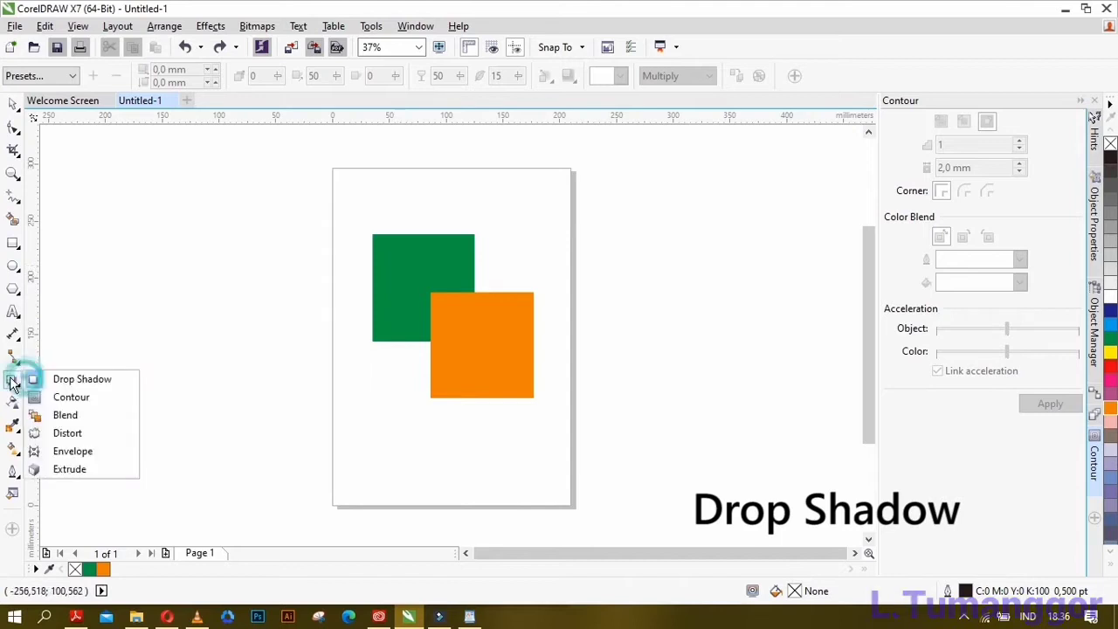
left_click(78, 382)
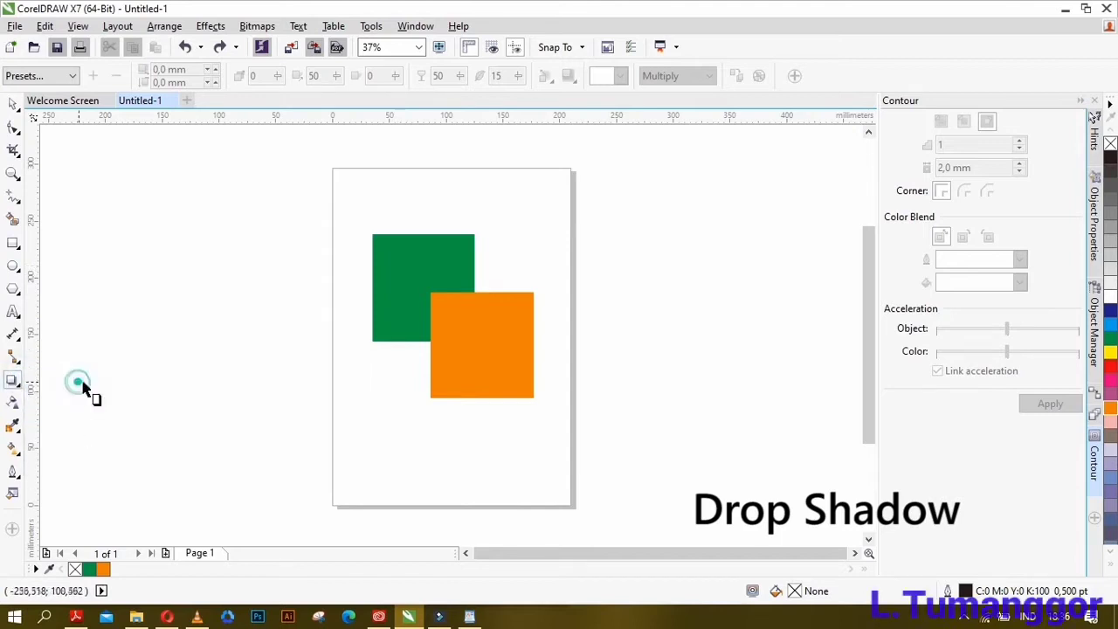
left_click(407, 275)
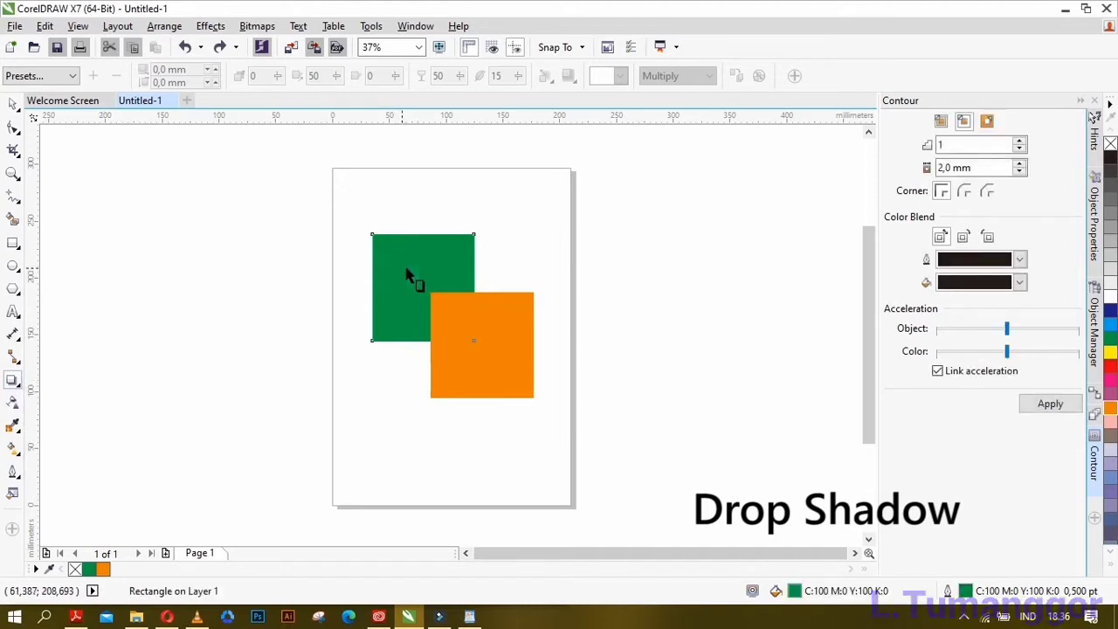
left_click_drag(407, 272, 392, 324)
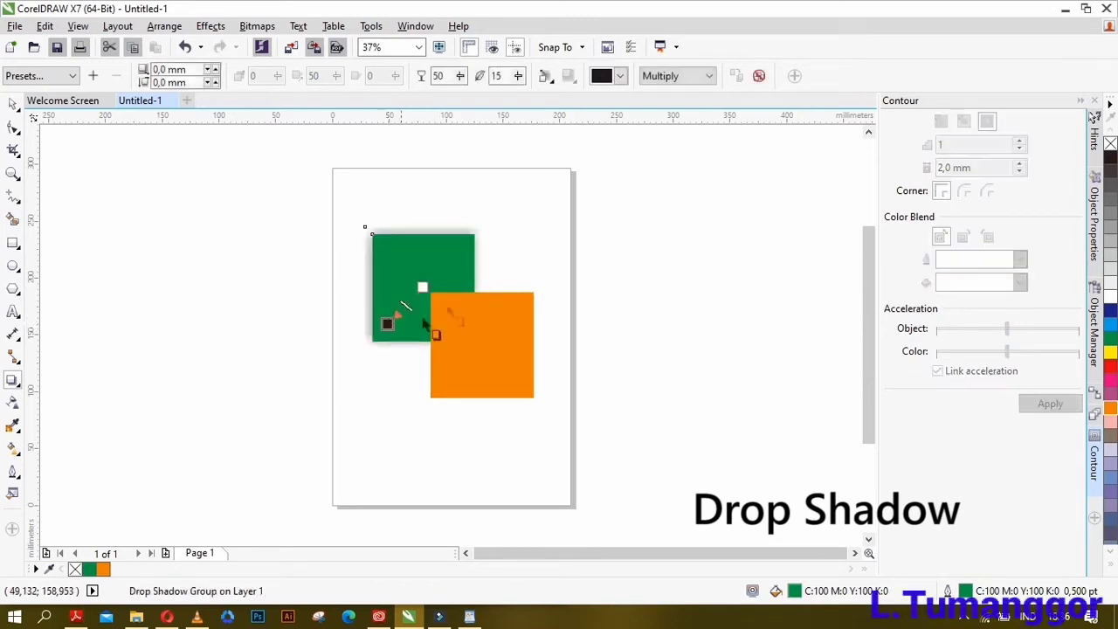
key("ctrl+z")
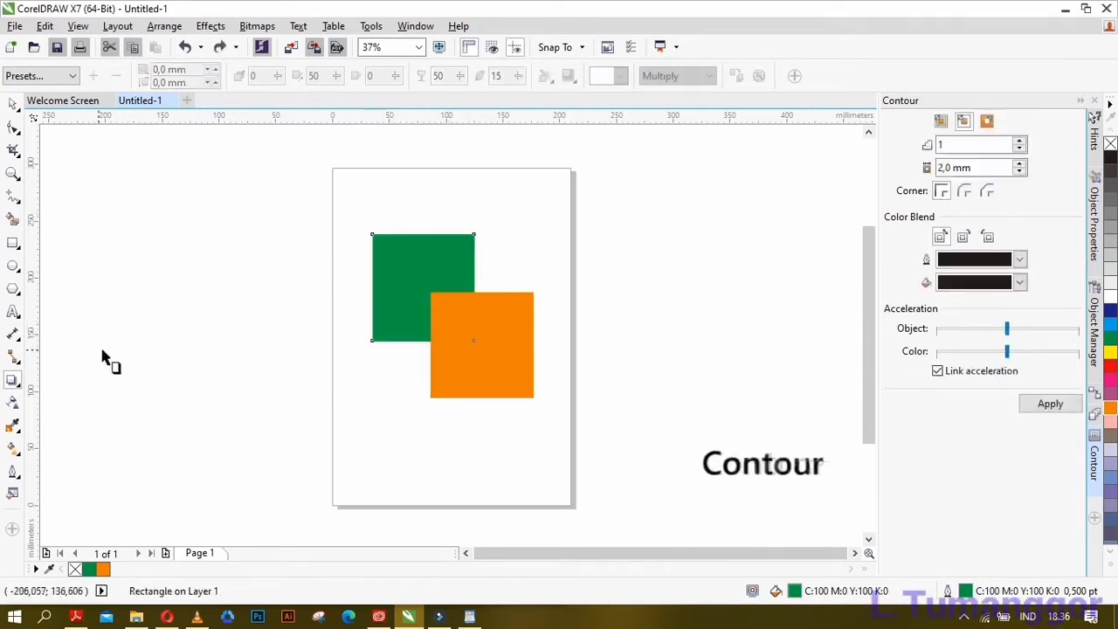
- Try an inside contour with one step and an offset of about 21.6 mm on the orange square
left_click(14, 382)
left_click(76, 393)
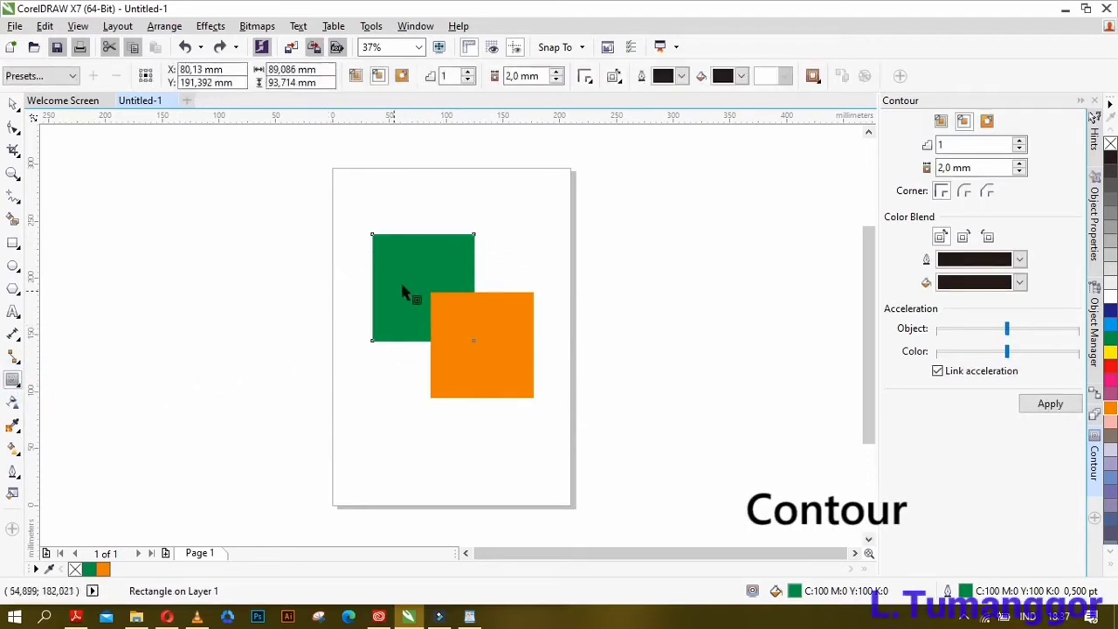
left_click(503, 352)
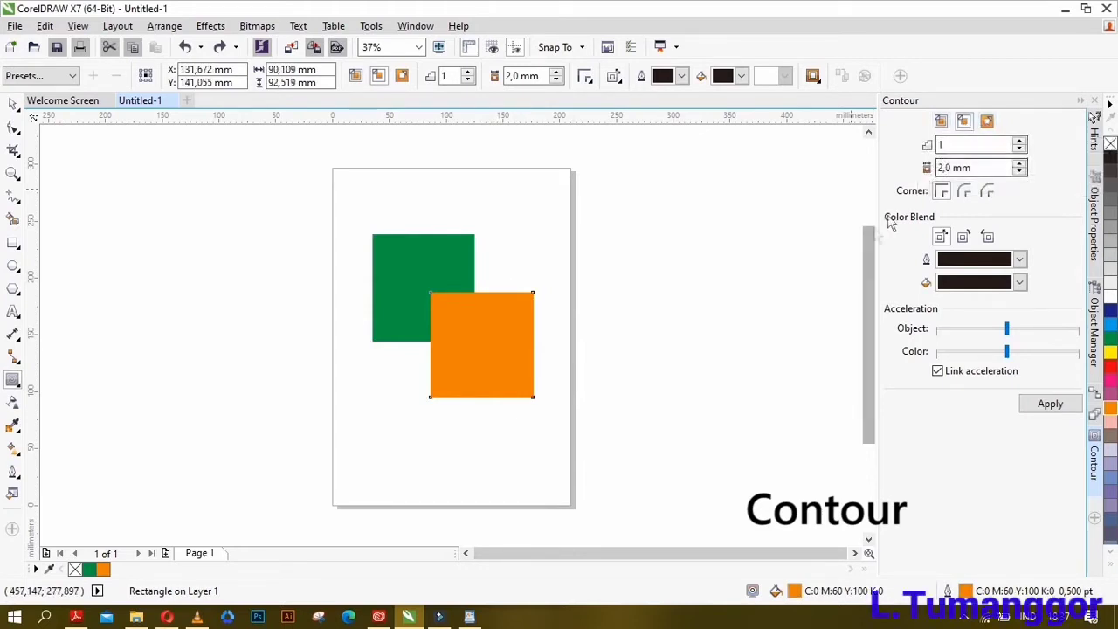
left_click(941, 121)
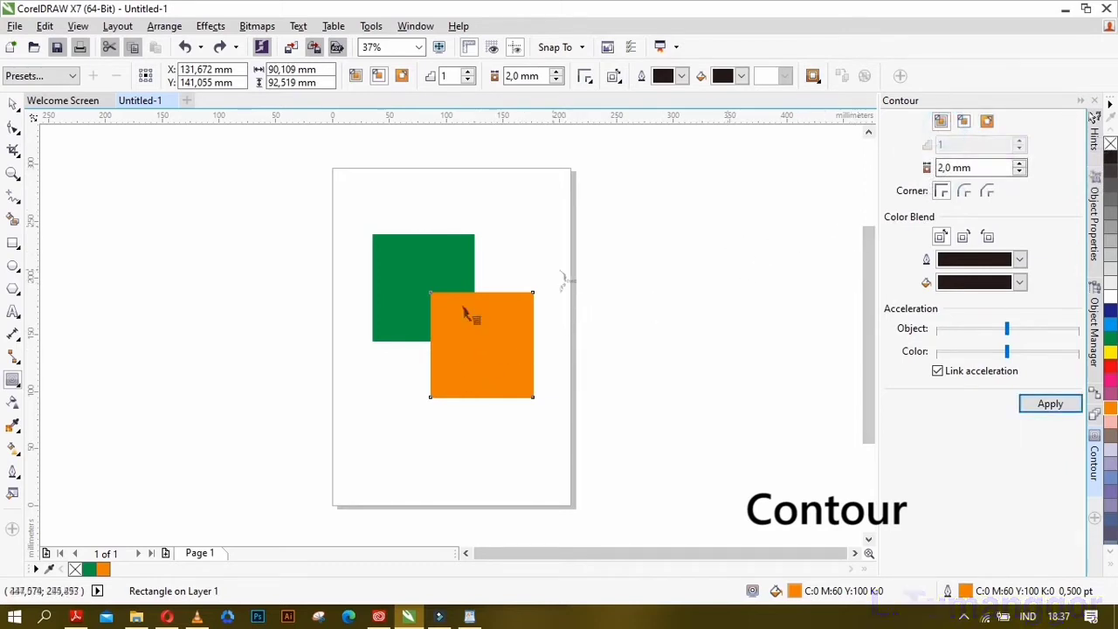
left_click_drag(430, 345, 454, 345)
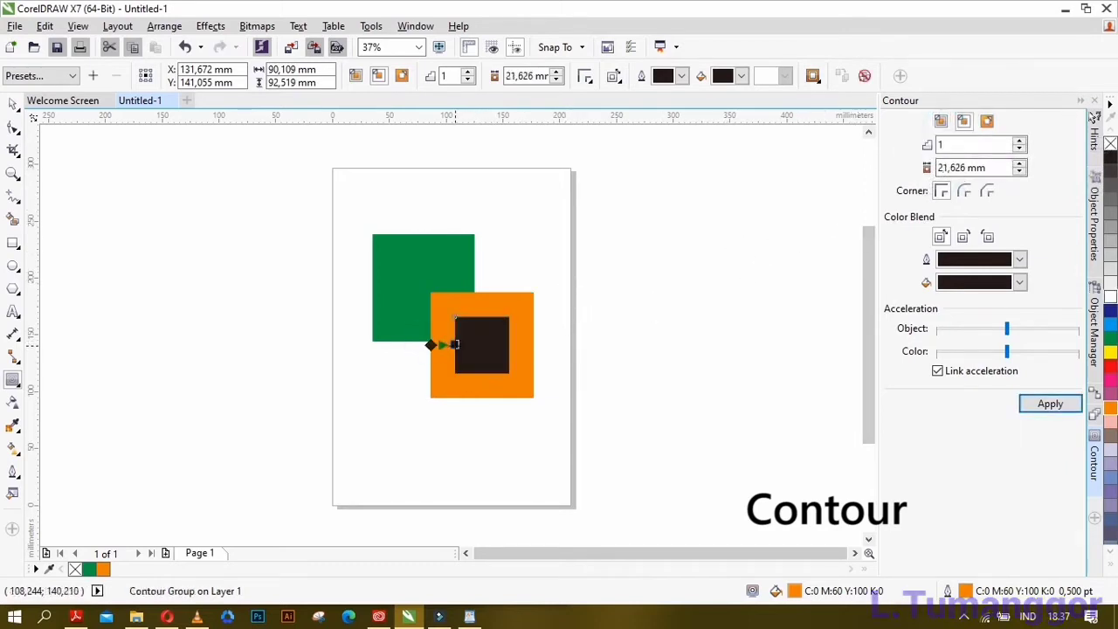
left_click(963, 119)
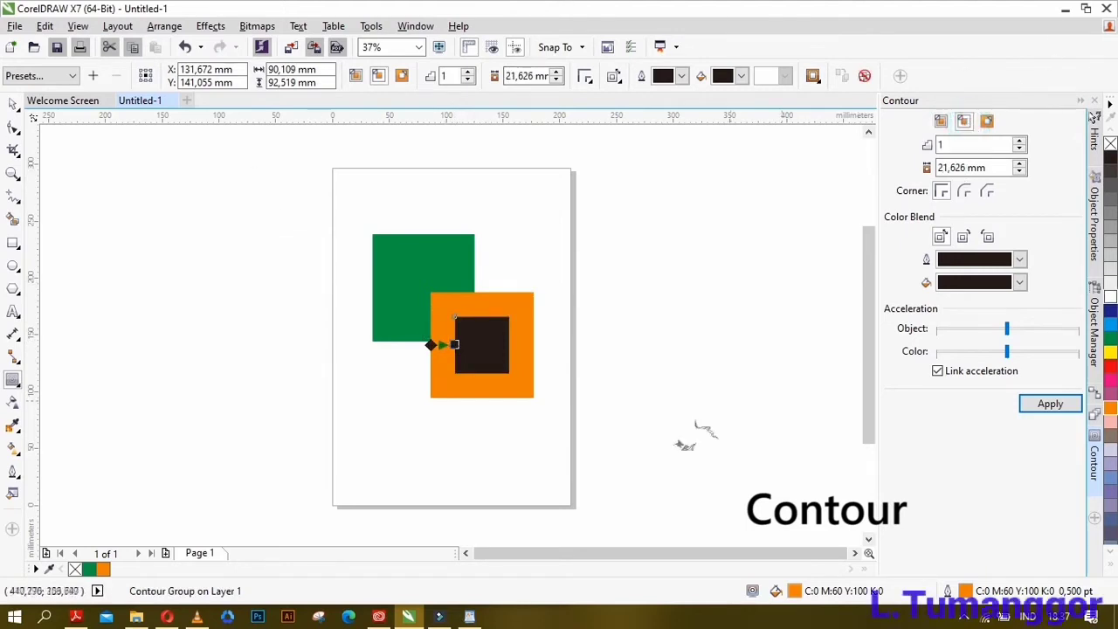
- Undo the inside contour and try a one-step outside contour with an offset of about 26.3 mm on the orange square
key("ctrl+z")
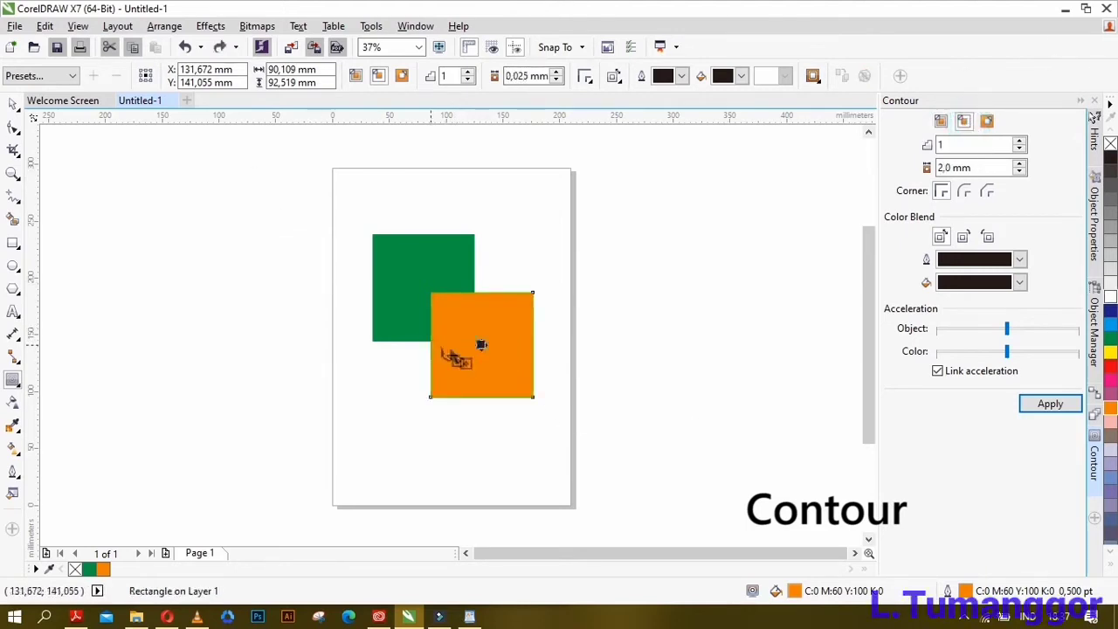
left_click_drag(481, 345, 509, 348)
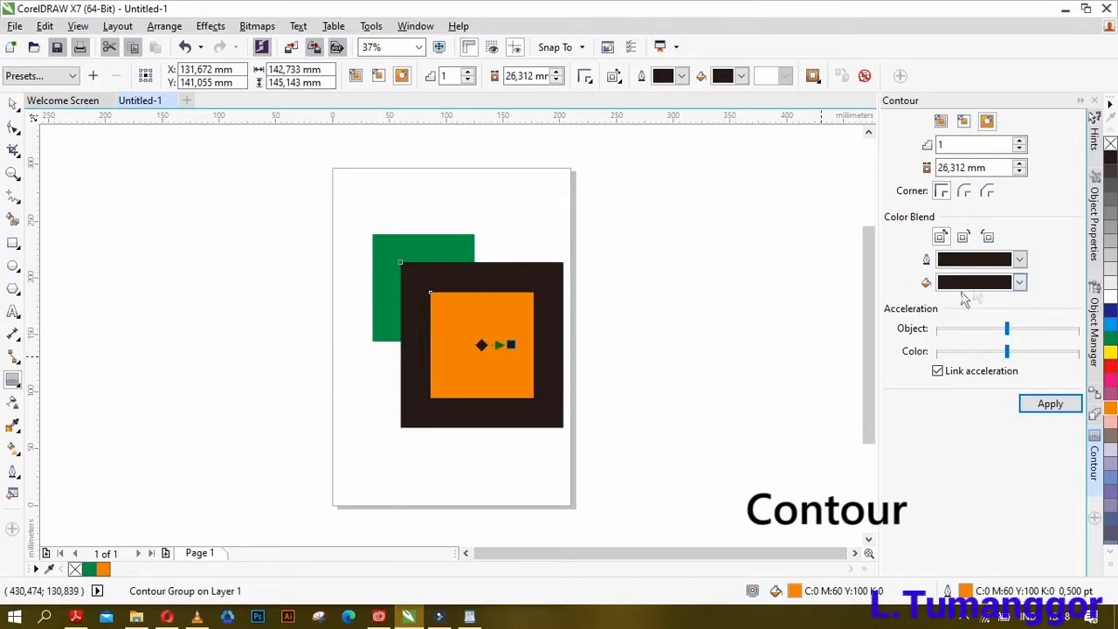
left_click(1020, 281)
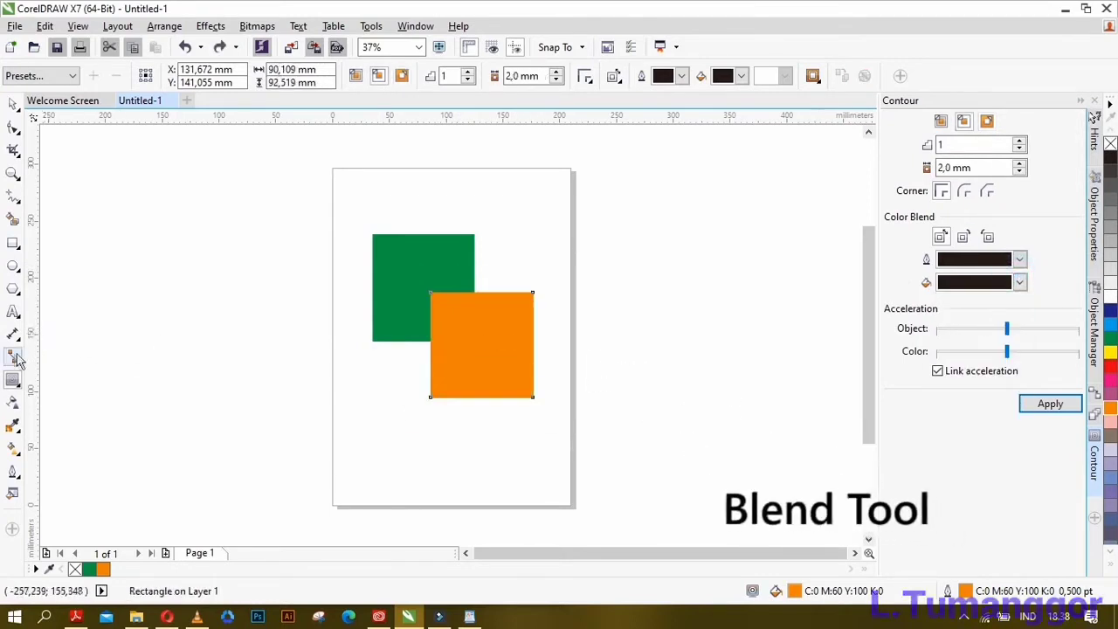
left_click(15, 383)
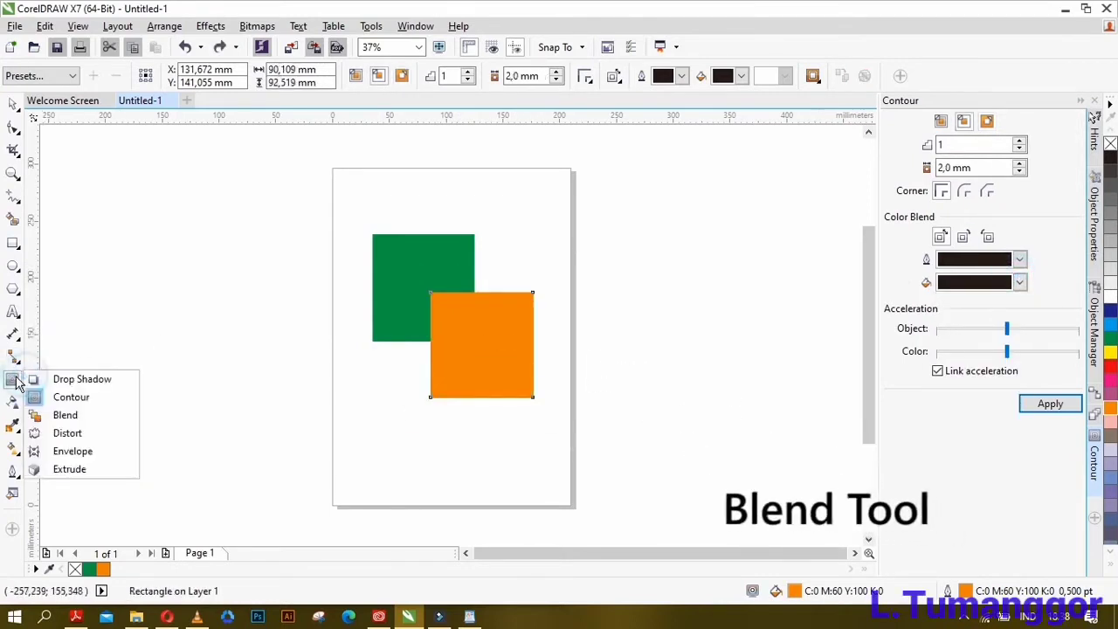
left_click(70, 418)
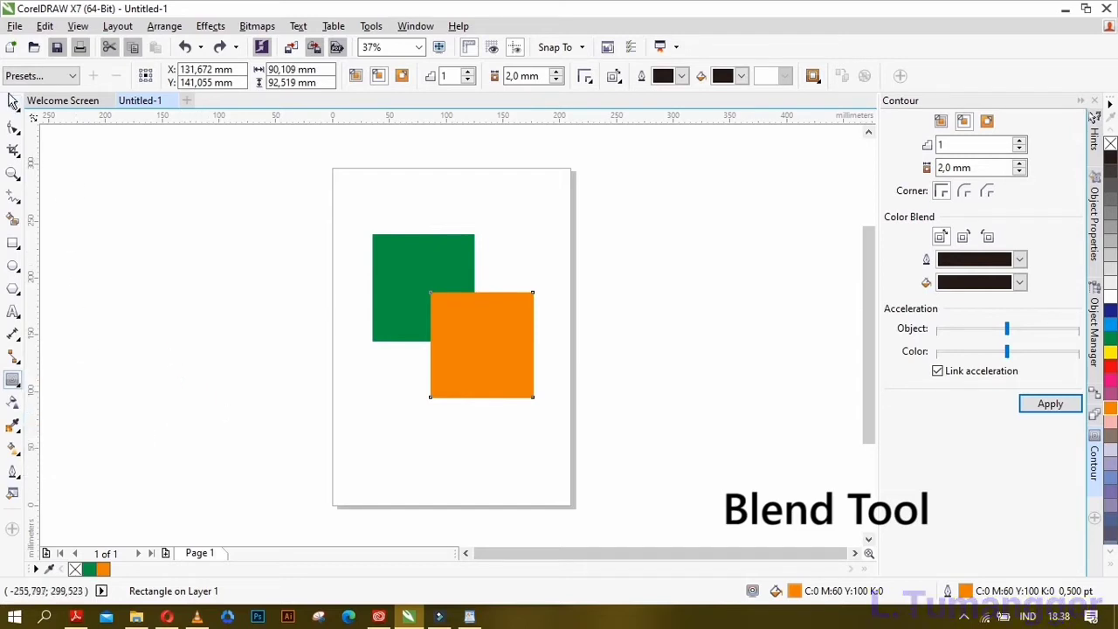
left_click(13, 103)
left_click(555, 255)
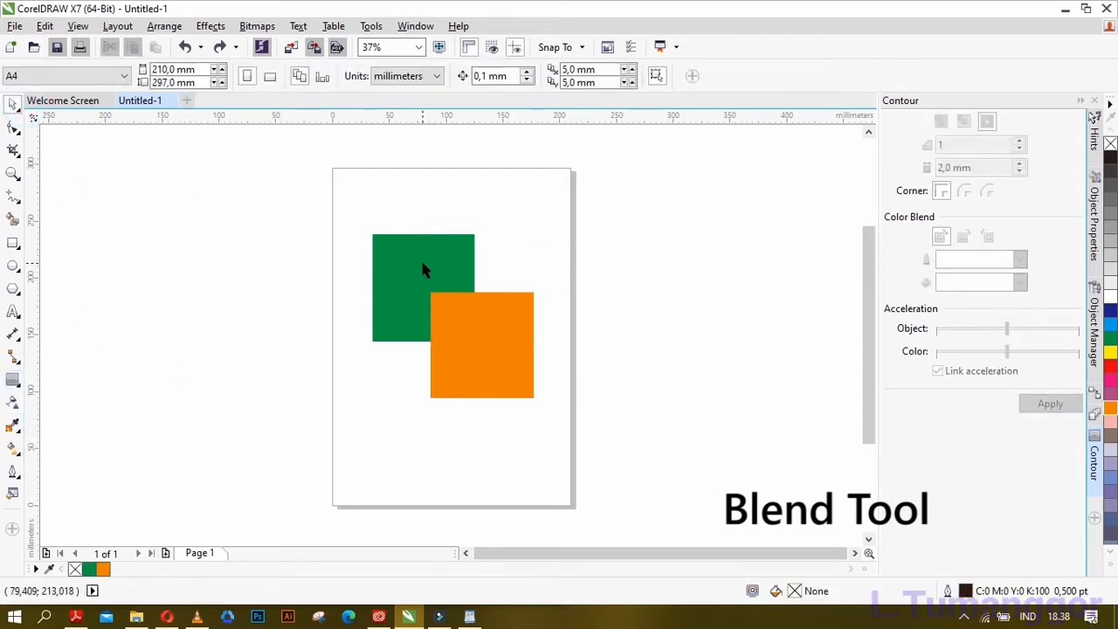
left_click(409, 262)
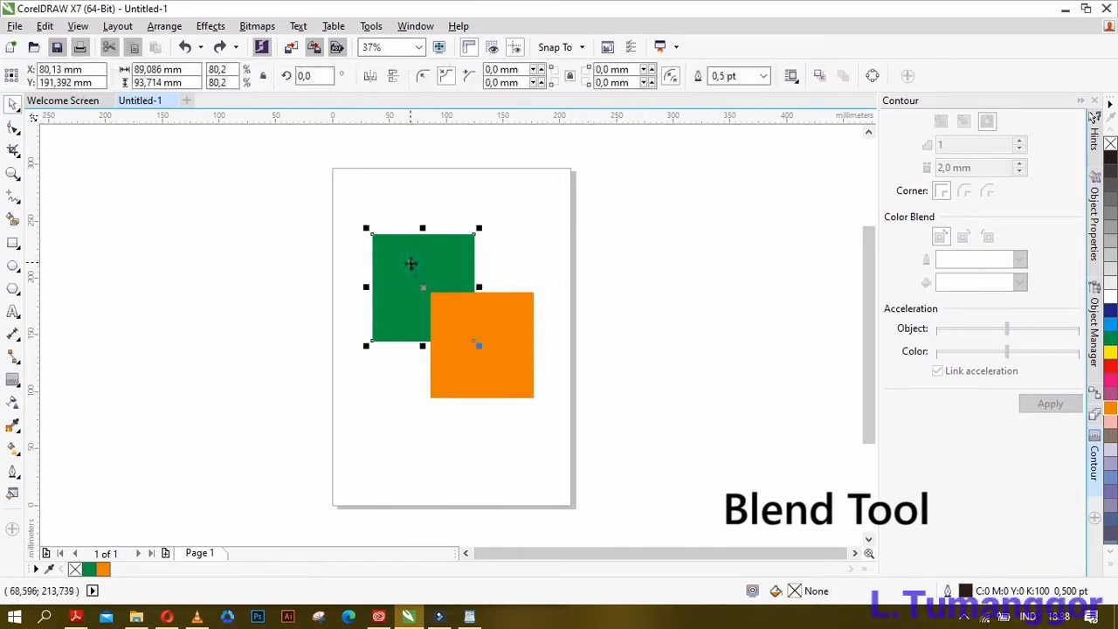
left_click(507, 367, "shift")
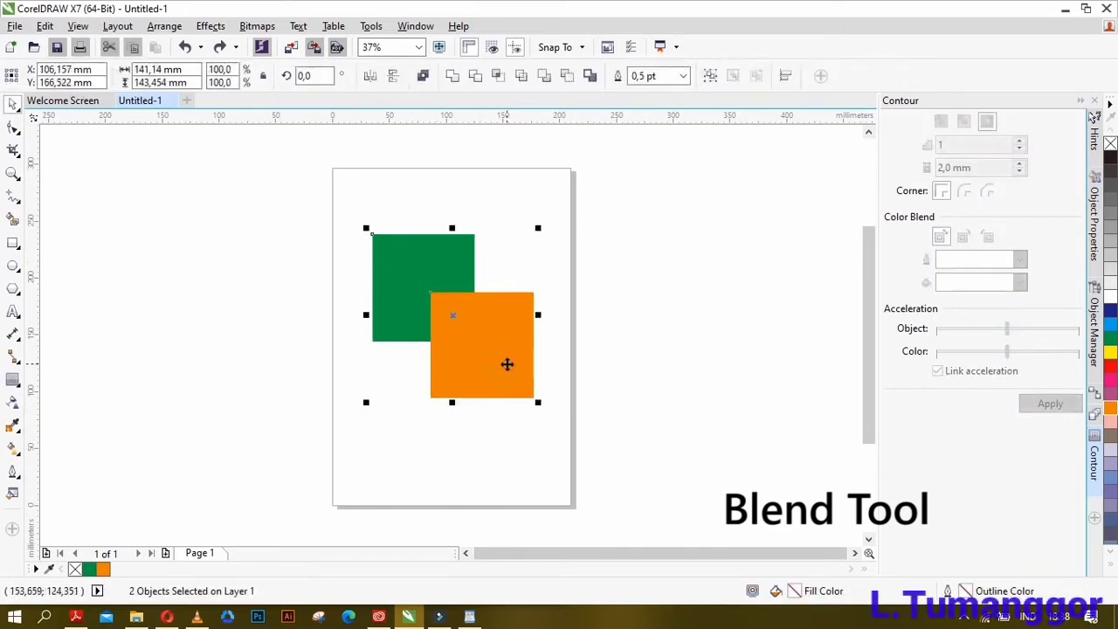
left_click(13, 389)
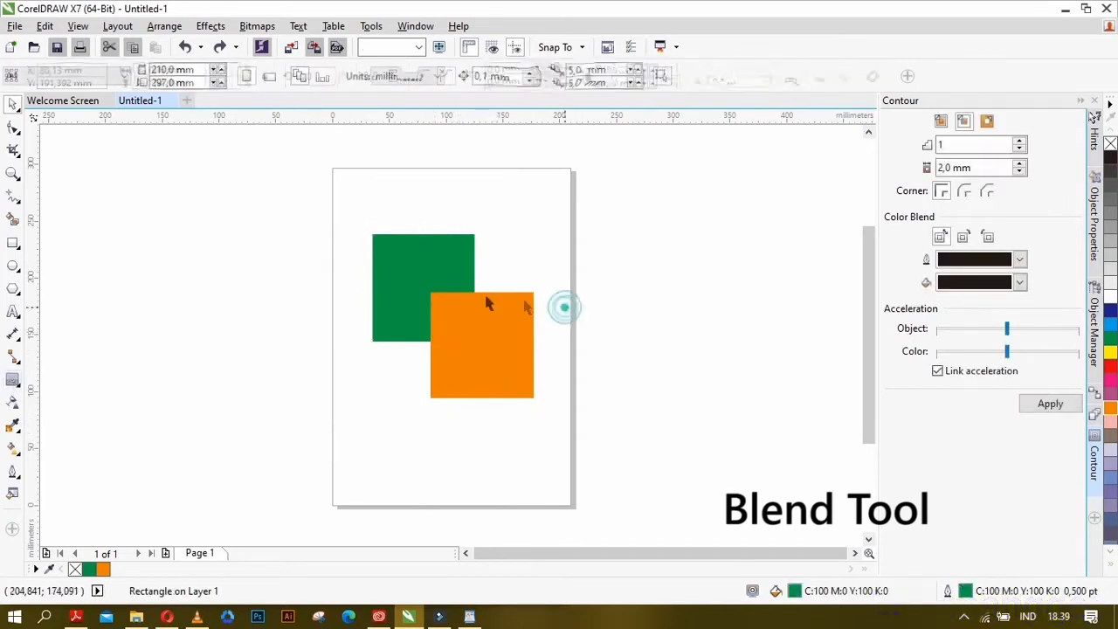
- Select the green and orange squares together and blend from the green one to the orange one with 20 steps
left_click(424, 257)
left_click(504, 356, "shift")
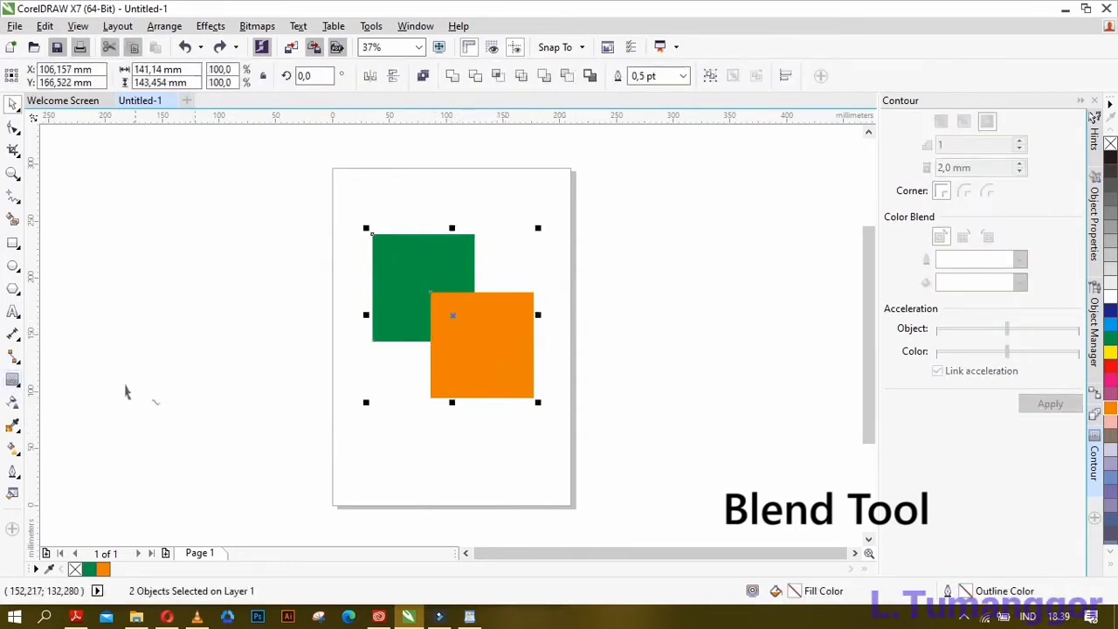
left_click(13, 382)
left_click(44, 407)
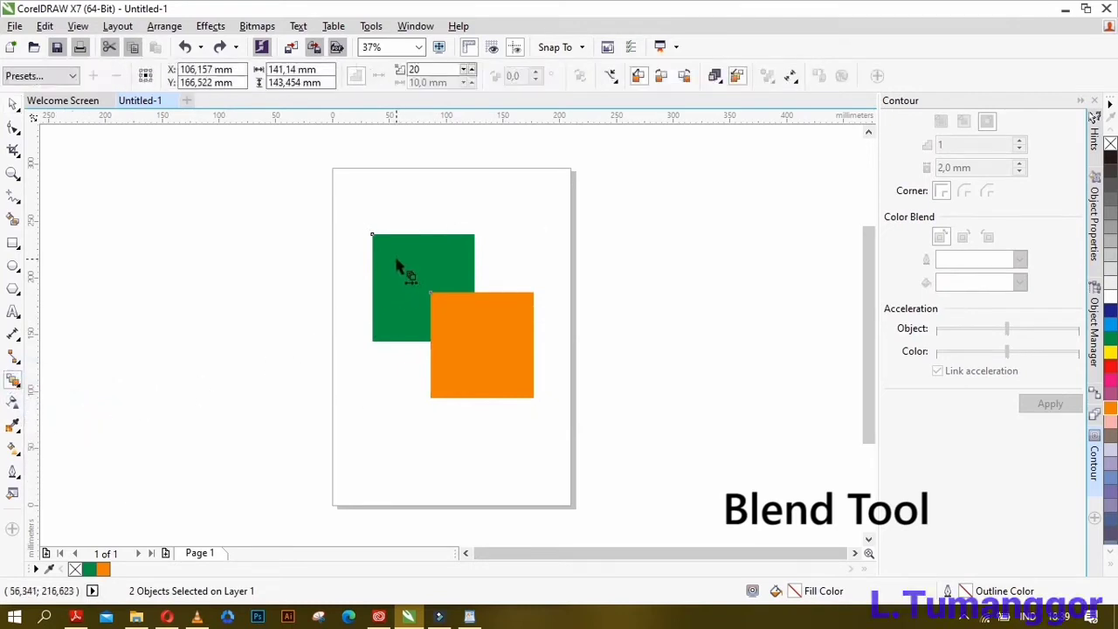
left_click_drag(399, 263, 478, 344)
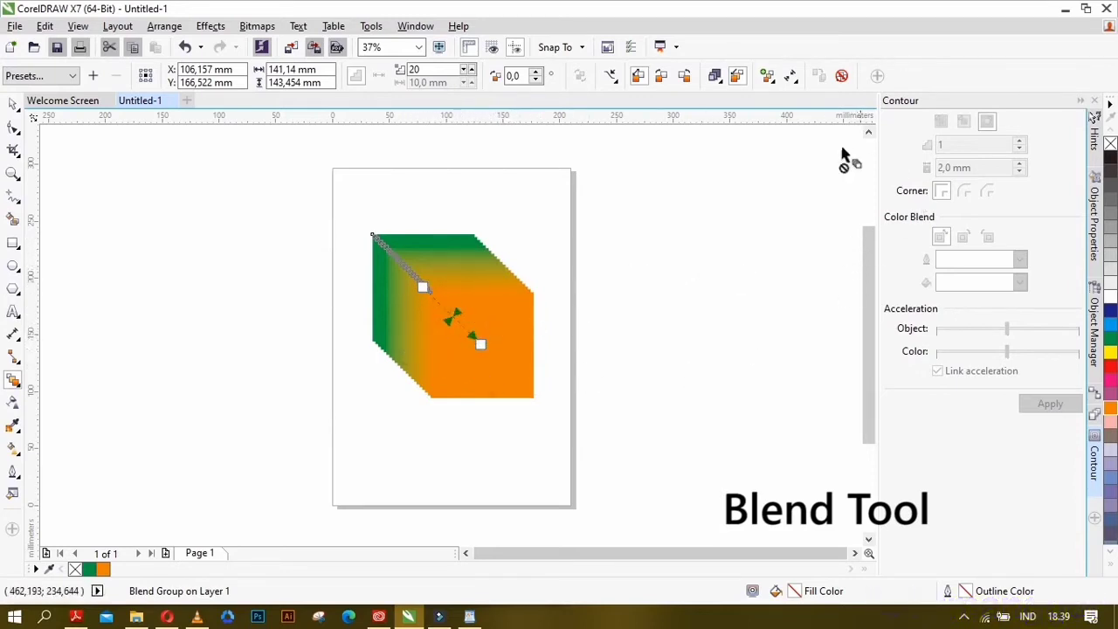
- Show the Blend settings and set the number of steps between the green and orange squares to 100
left_click(219, 28)
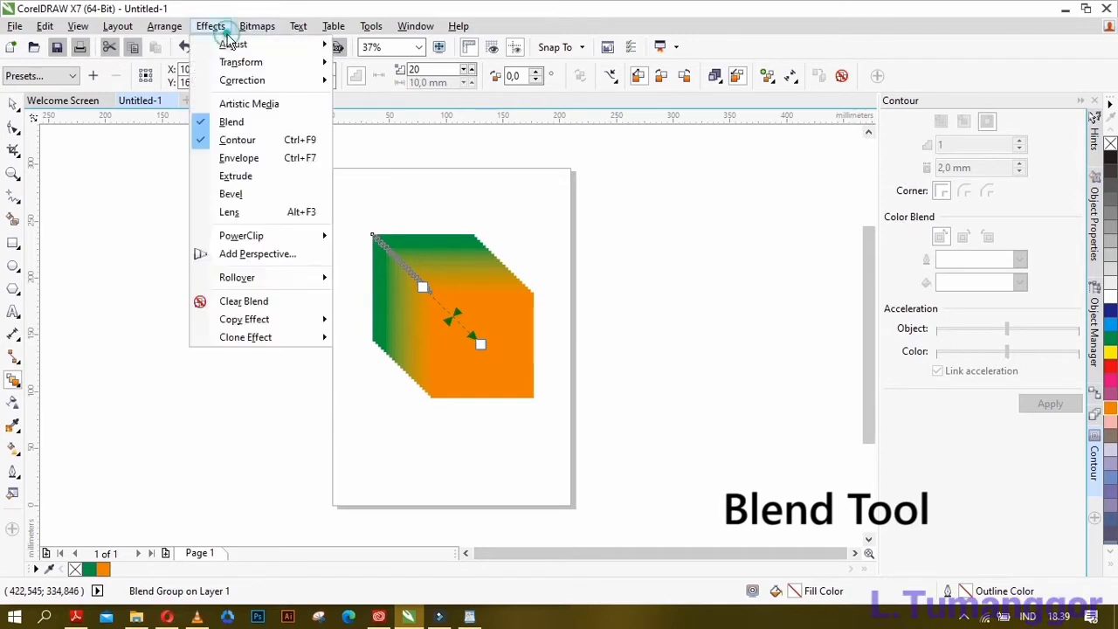
left_click(229, 122)
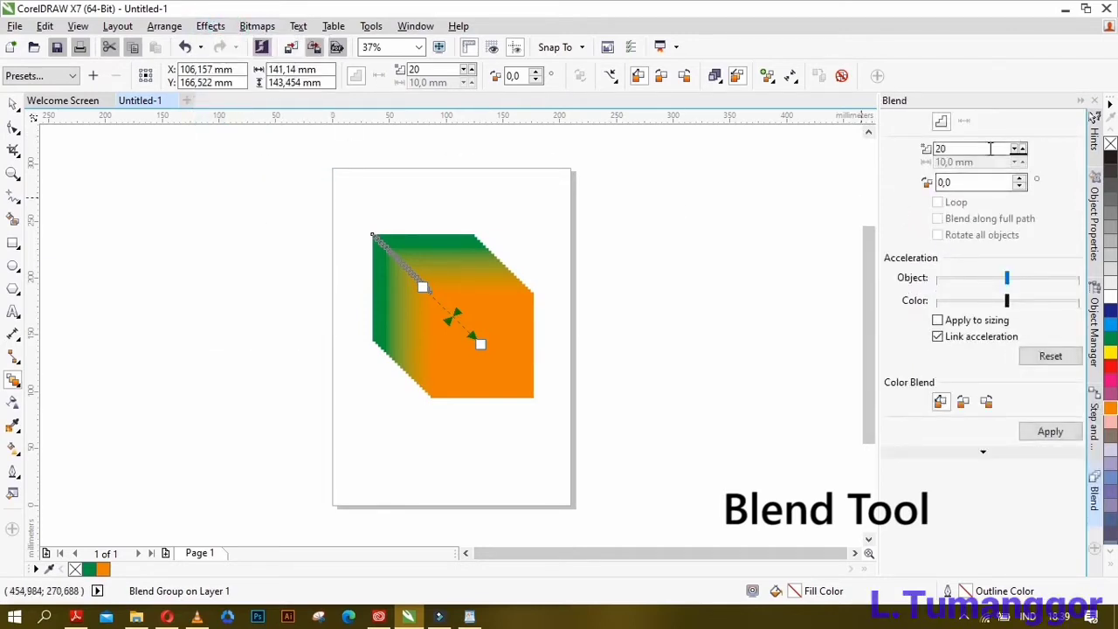
key("BackSpace")
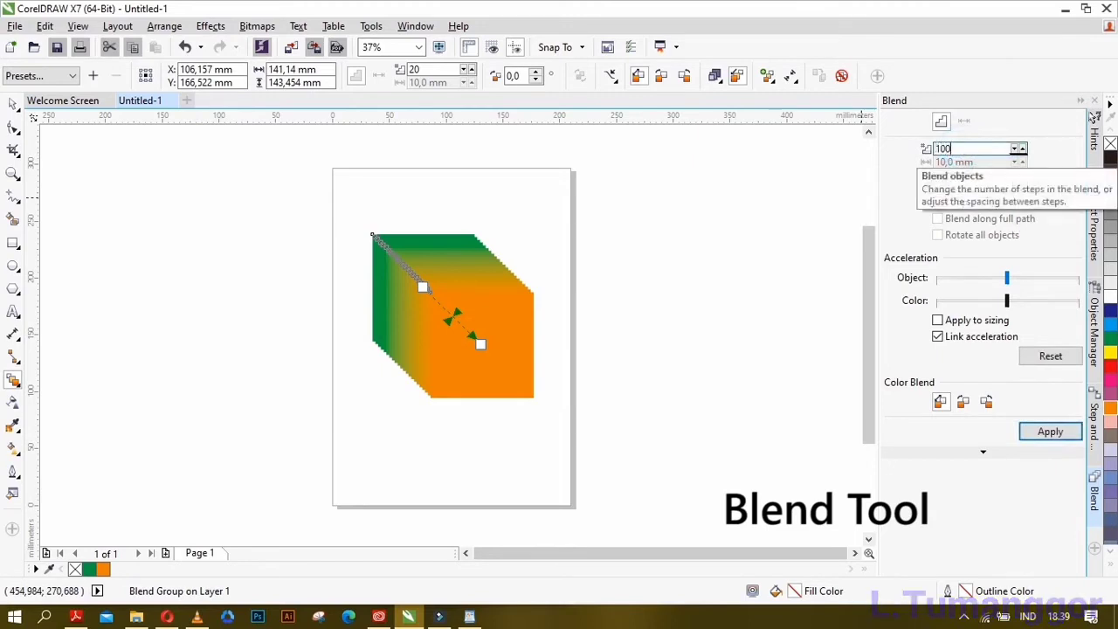
key("Return")
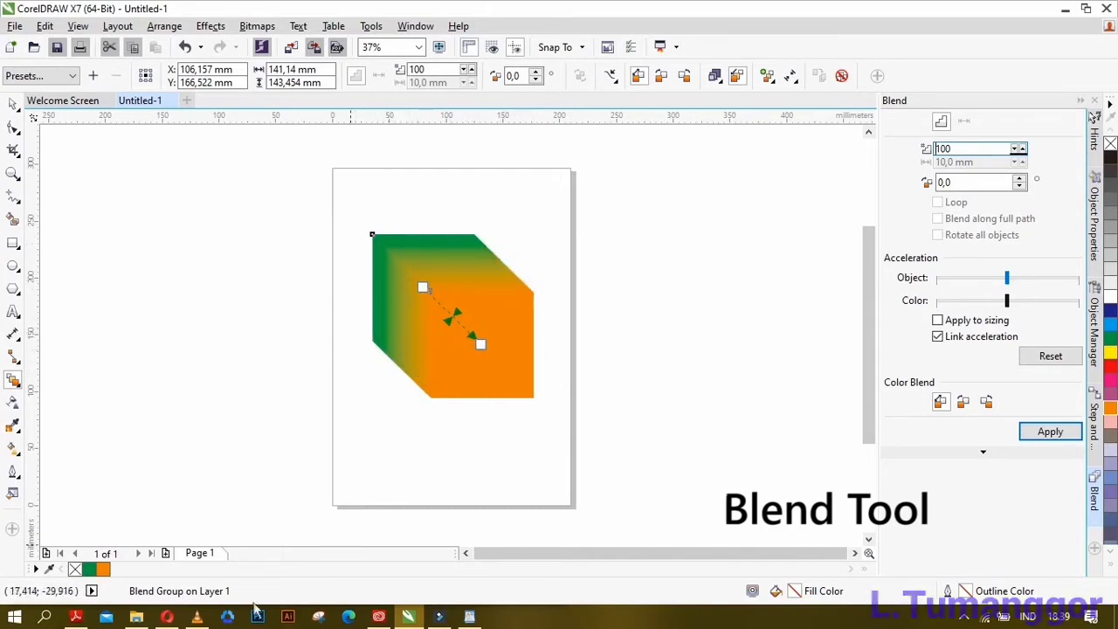
- Undo the blend between the two squares and target the orange square with the Distort tool
key("ctrl+z")
left_click(13, 383)
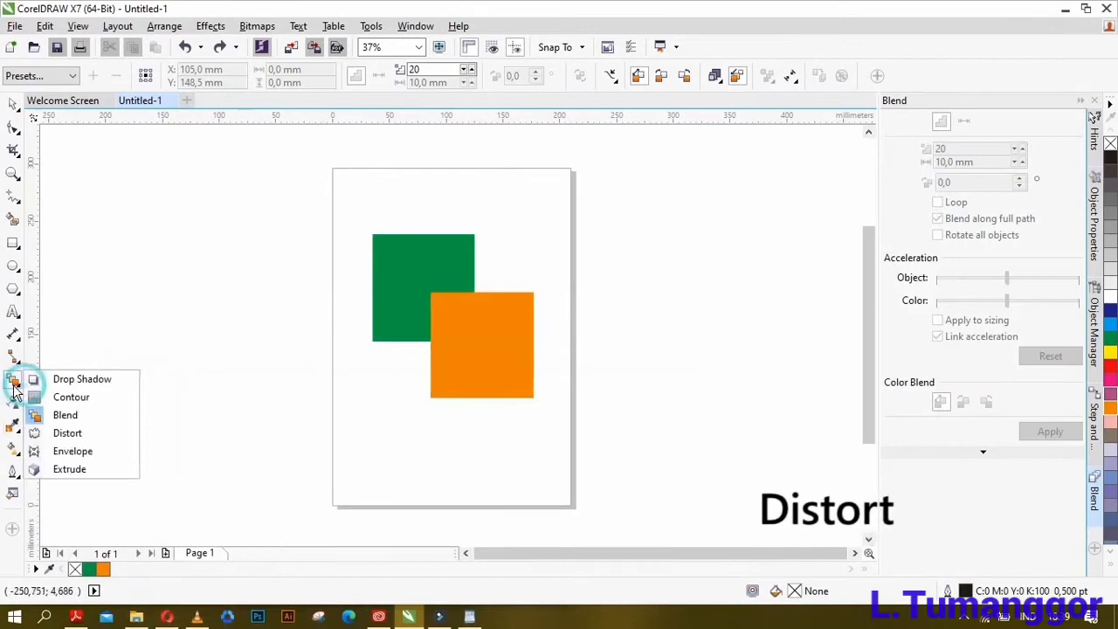
left_click(63, 429)
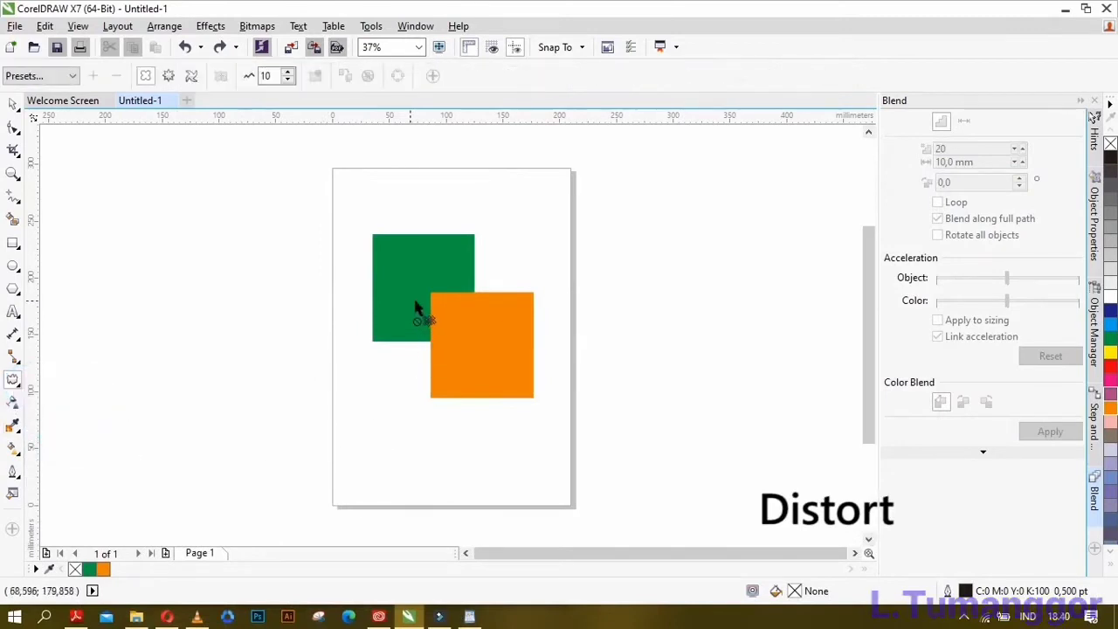
left_click(441, 352)
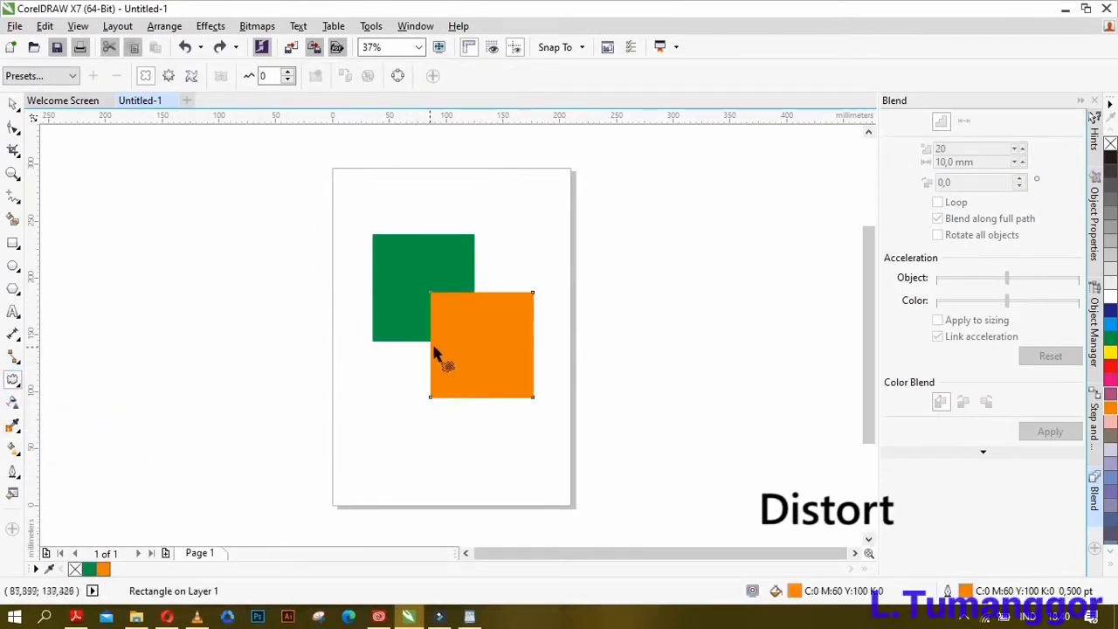
- Reselect the orange square and try a push distortion from its centre with an amplitude of about -49
left_click(14, 380)
left_click(13, 103)
left_click(239, 367)
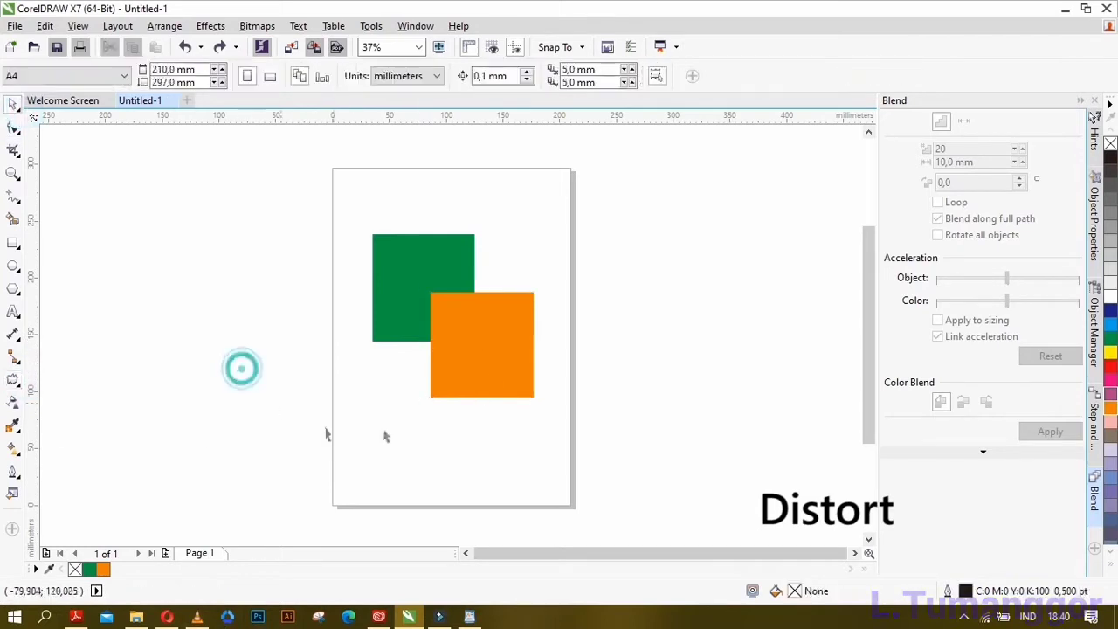
left_click(486, 356)
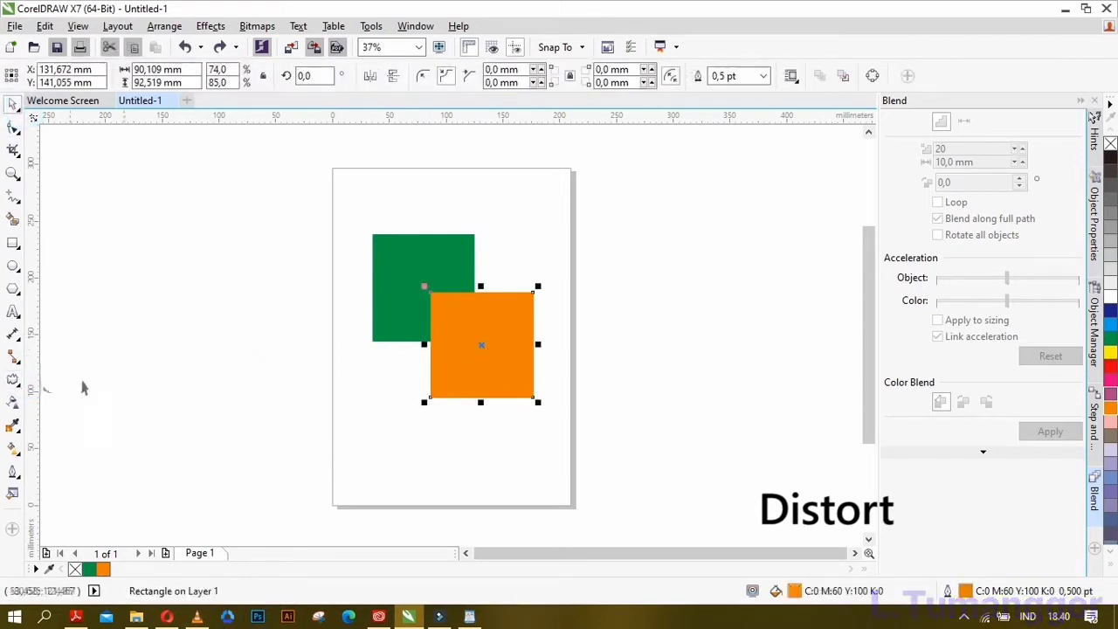
left_click(13, 380)
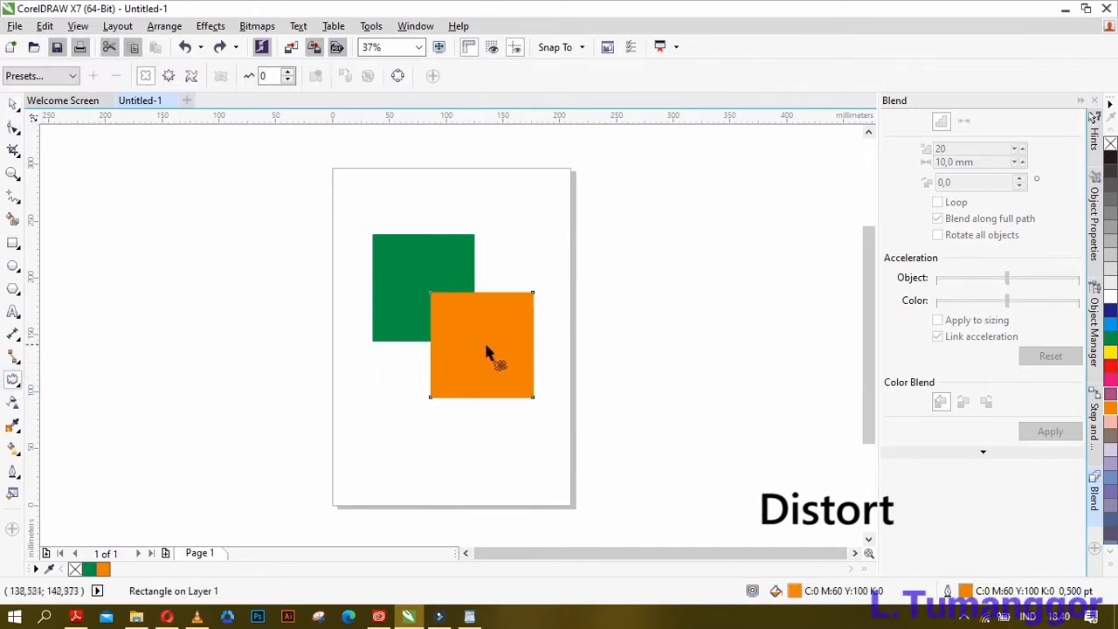
left_click_drag(480, 345, 461, 365)
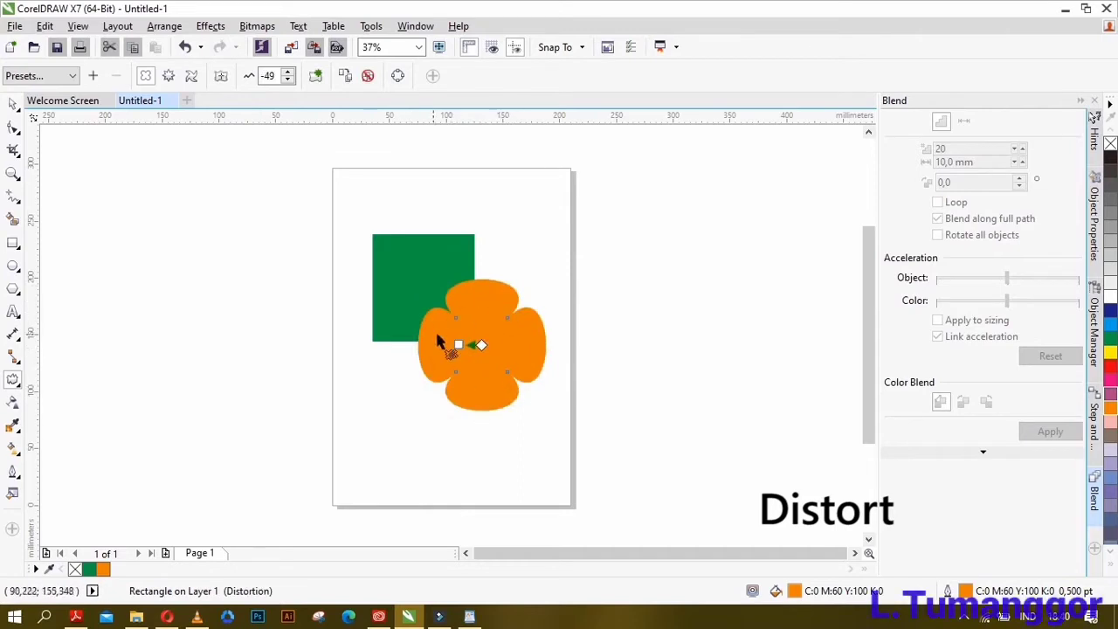
key("ctrl+z")
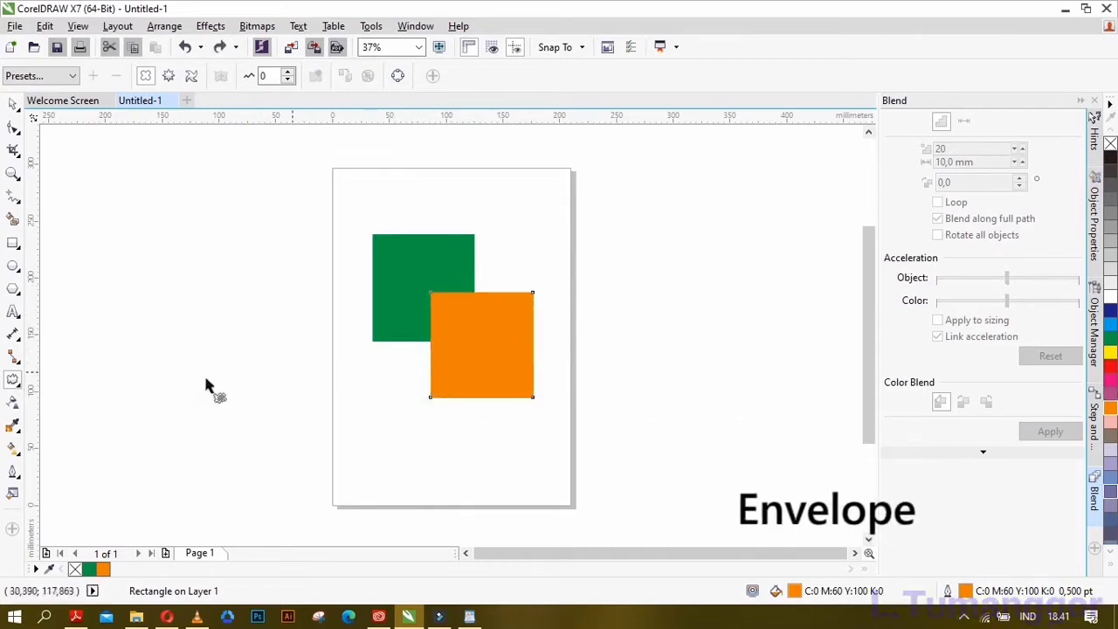
- Try an unconstrained envelope on the orange square, pulling all four edge midpoints and the upper-right corner inward
left_click(14, 381)
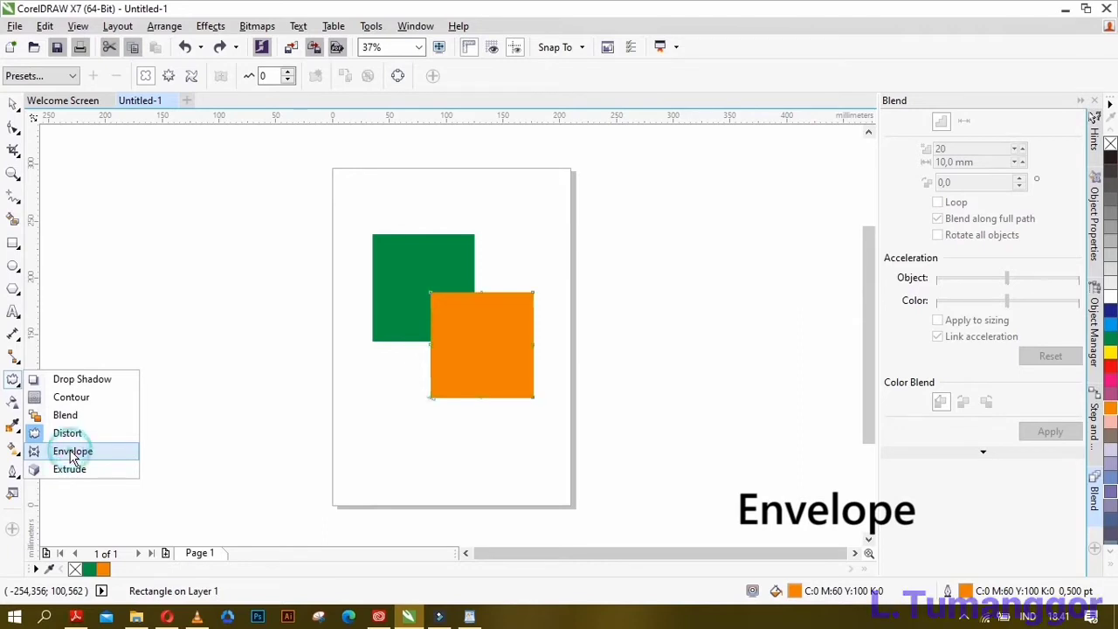
left_click(73, 455)
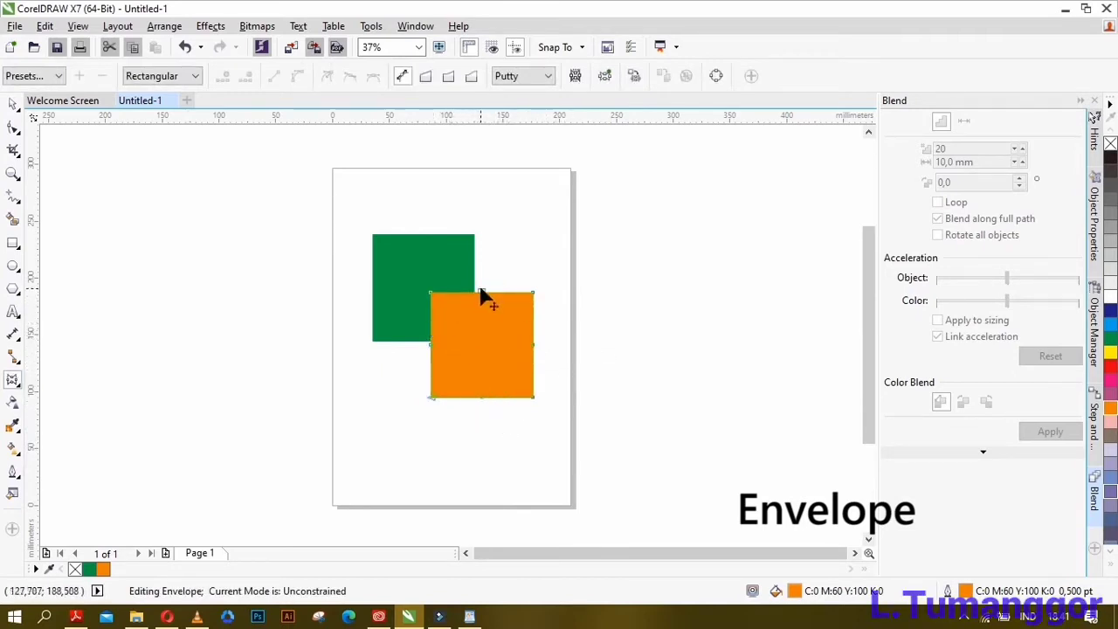
left_click_drag(482, 294, 450, 345)
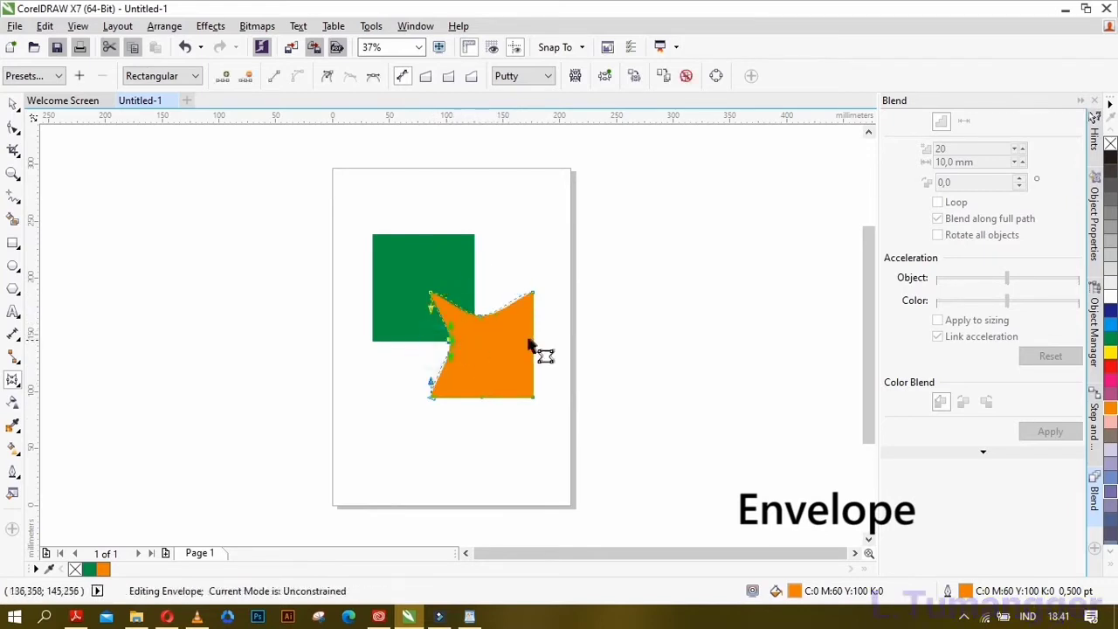
left_click_drag(535, 348, 506, 358)
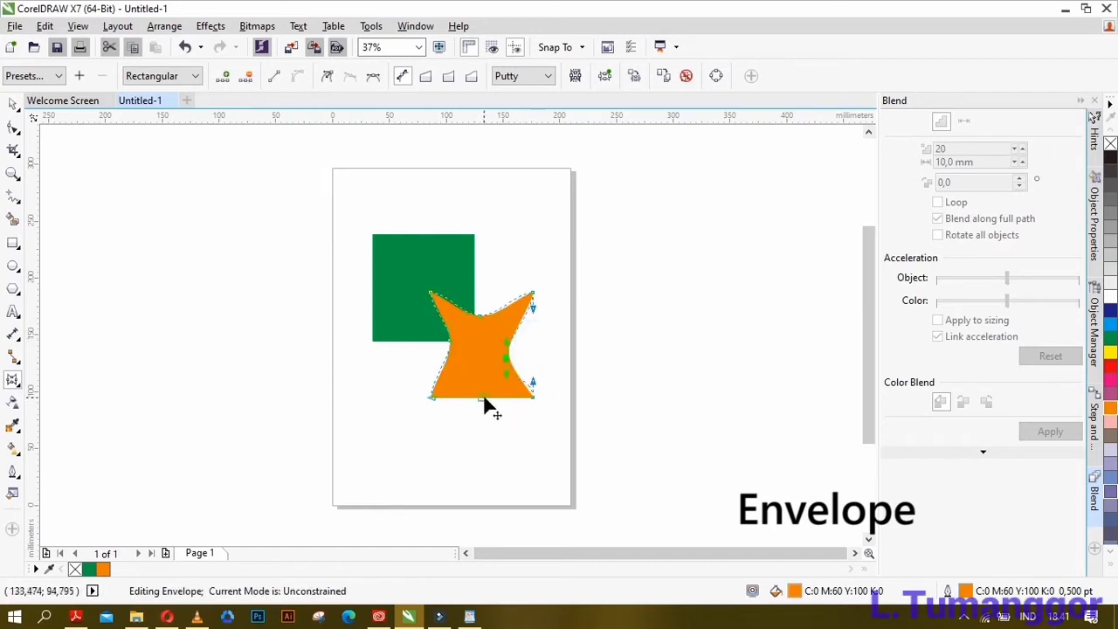
left_click_drag(487, 404, 483, 386)
left_click_drag(534, 293, 507, 342)
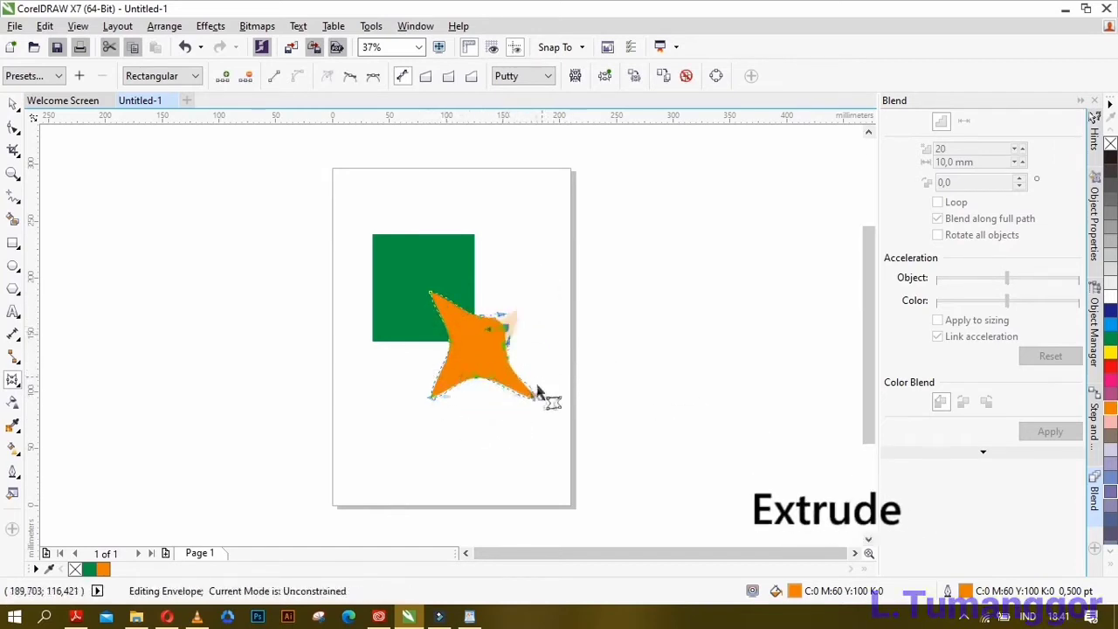
- Undo all the envelope edits on the orange square
key("ctrl+z")
key("ctrl+z")
key("ctrl+z")
key("ctrl+z")
key("ctrl+z")
key("ctrl+z")
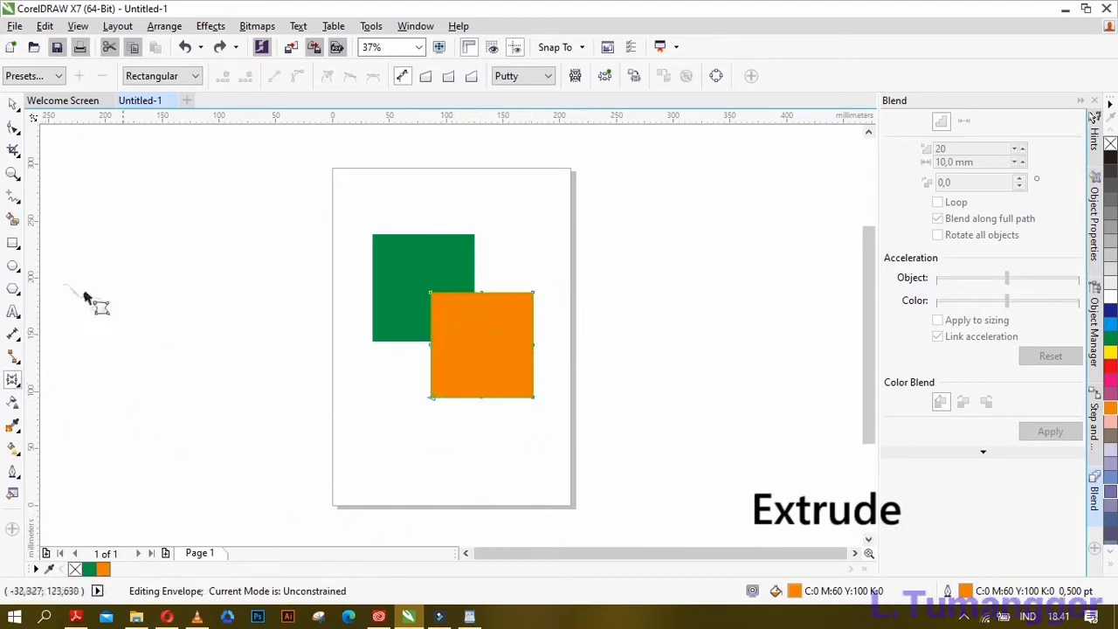
- Try extruding the orange square down and to the left, with the vanishing point at about -145 mm, -113 mm
left_click(17, 384)
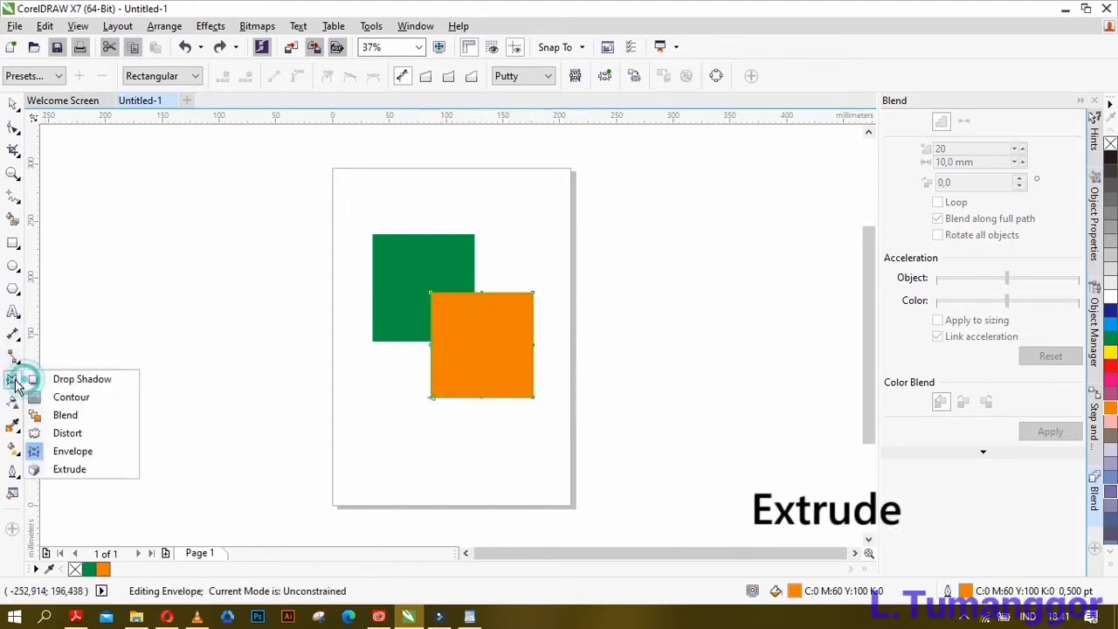
left_click(69, 469)
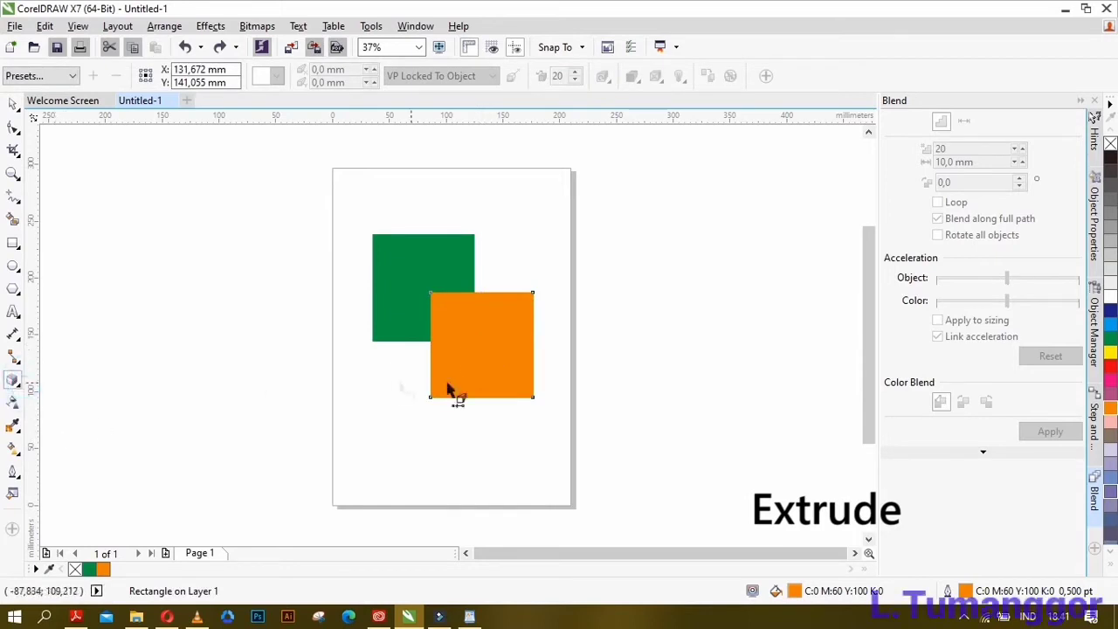
left_click_drag(481, 345, 317, 472)
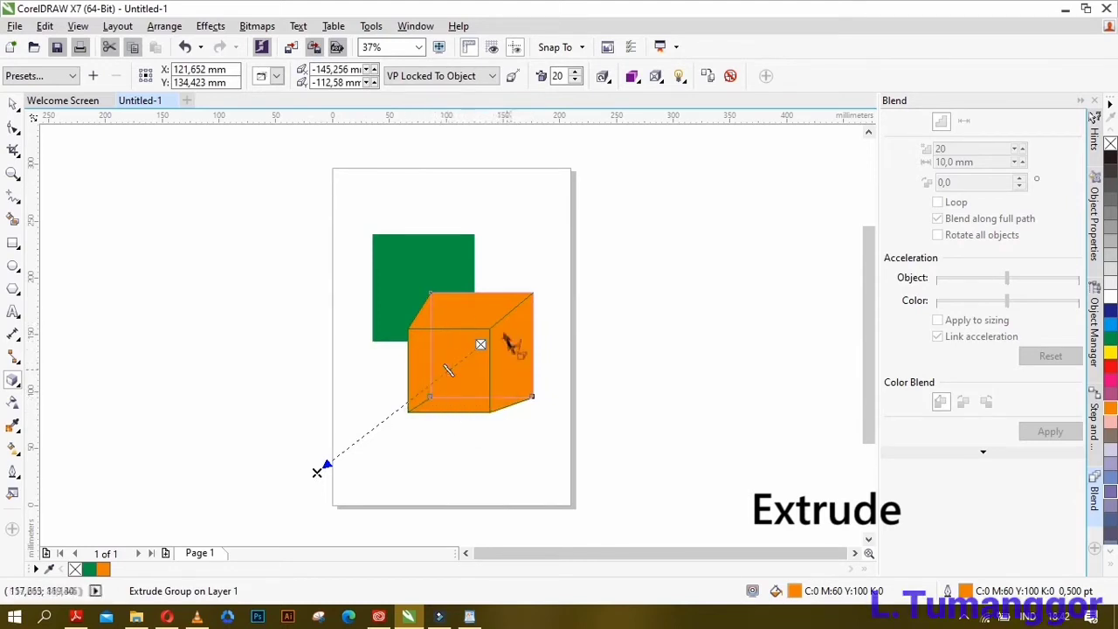
key("ctrl+z")
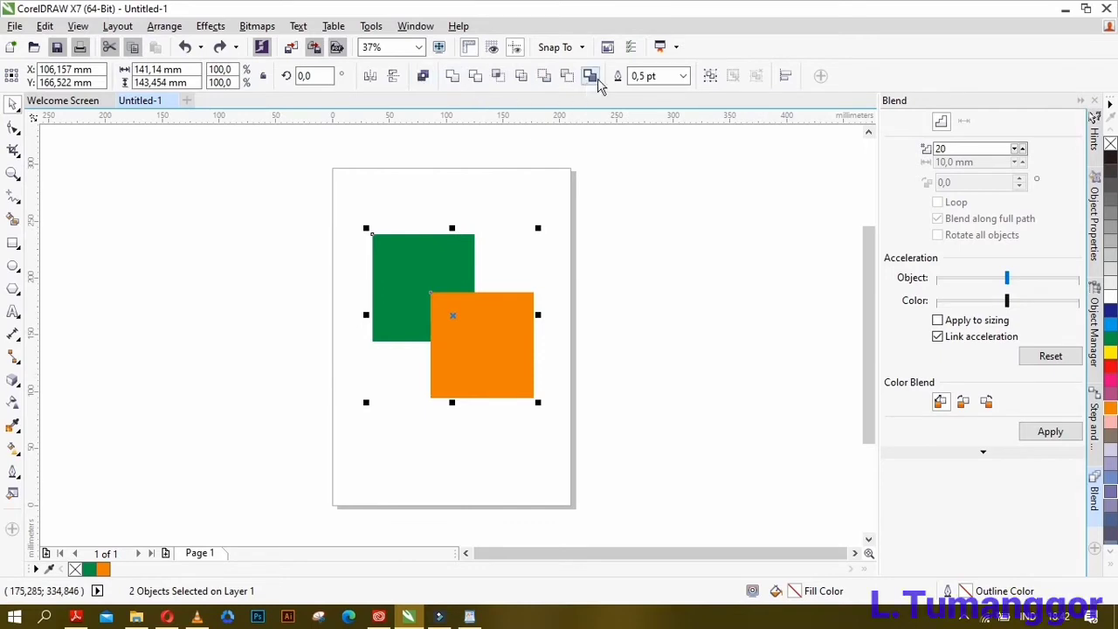
- Select the green and orange squares together and try combining them into a single object with Combine
left_click(515, 200)
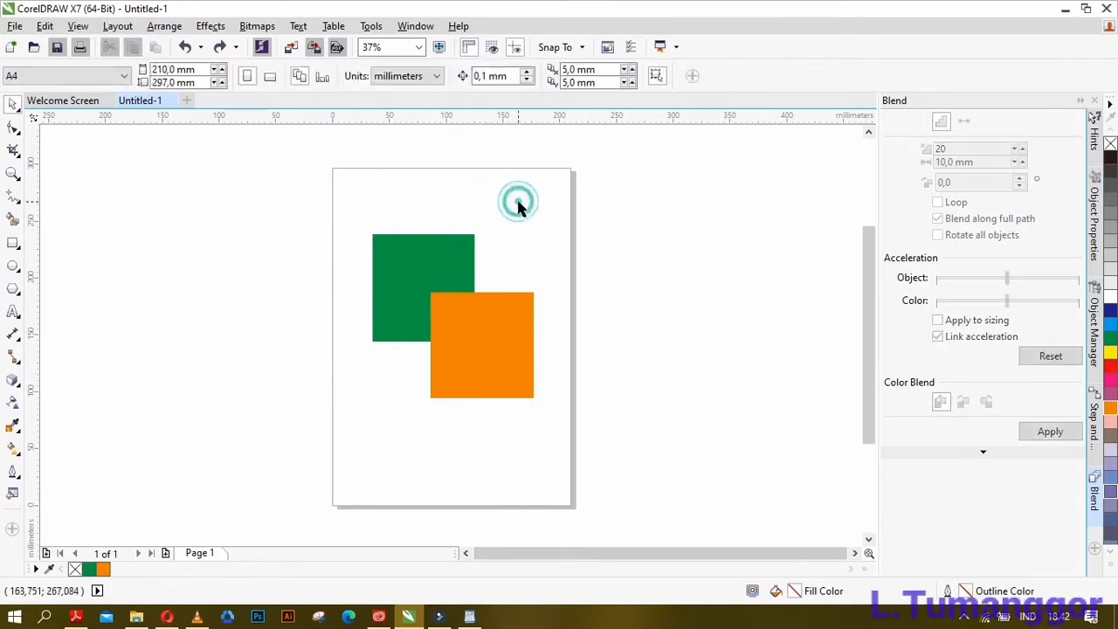
left_click(397, 267)
left_click(510, 373, "shift")
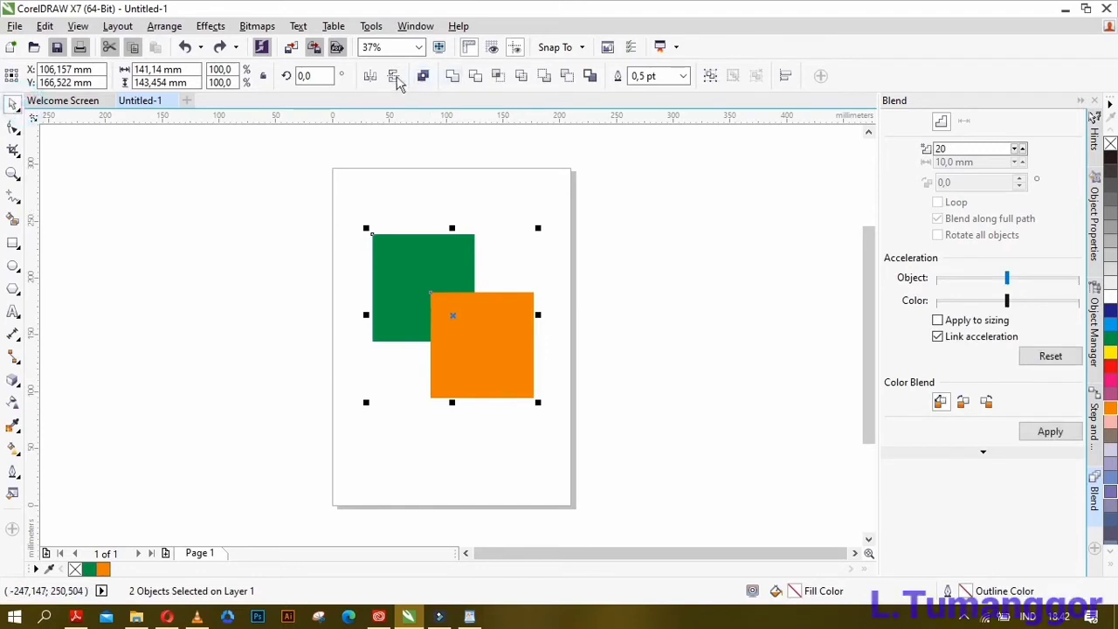
left_click(398, 201)
left_click(397, 262)
left_click(514, 373, "shift")
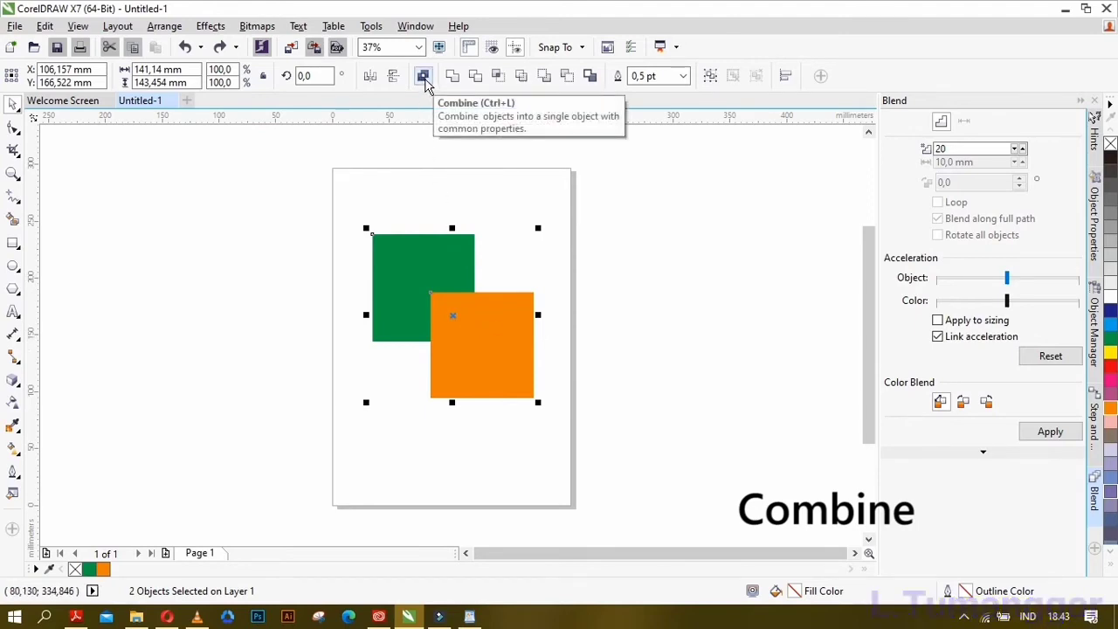
left_click(423, 78)
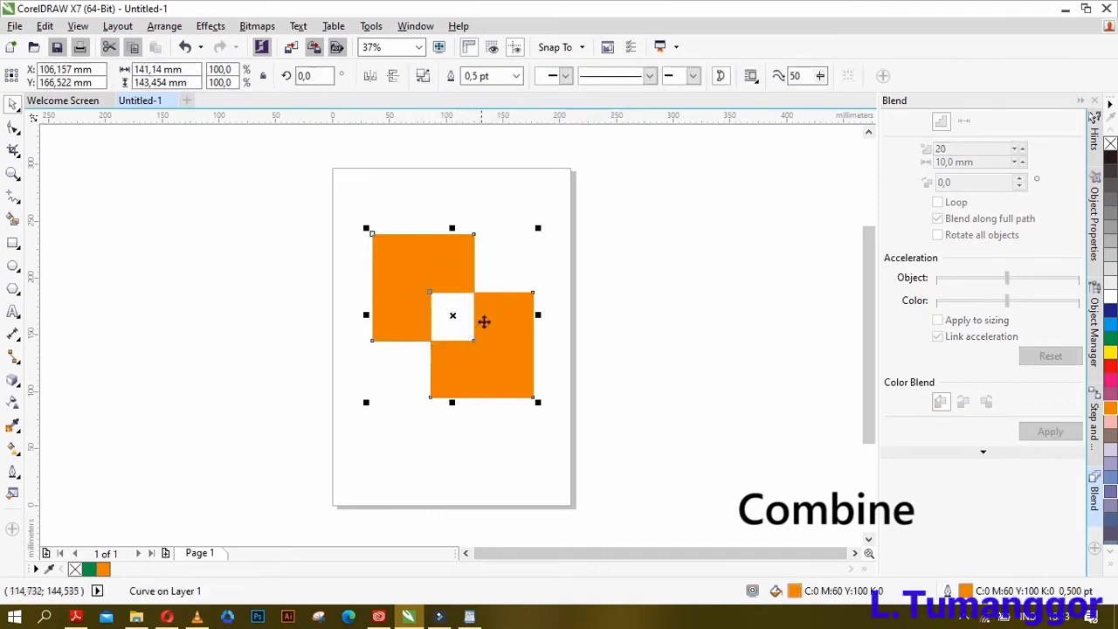
key("ctrl+z")
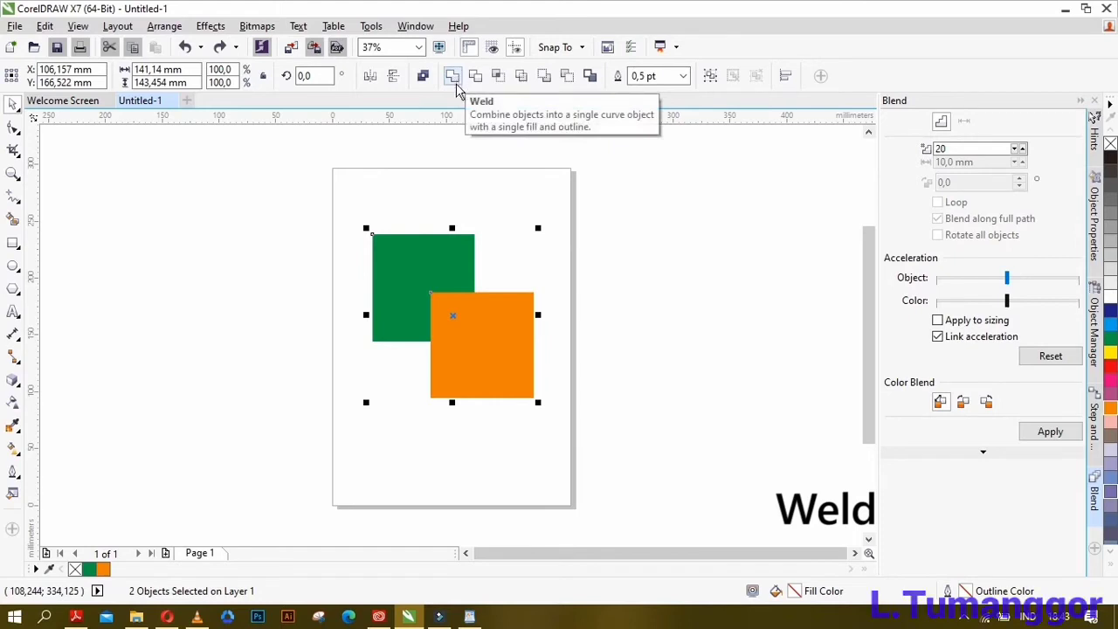
- Select the green square first and the orange one last, and try welding them into one shape
left_click(550, 266)
left_click(432, 262)
left_click(508, 372, "shift")
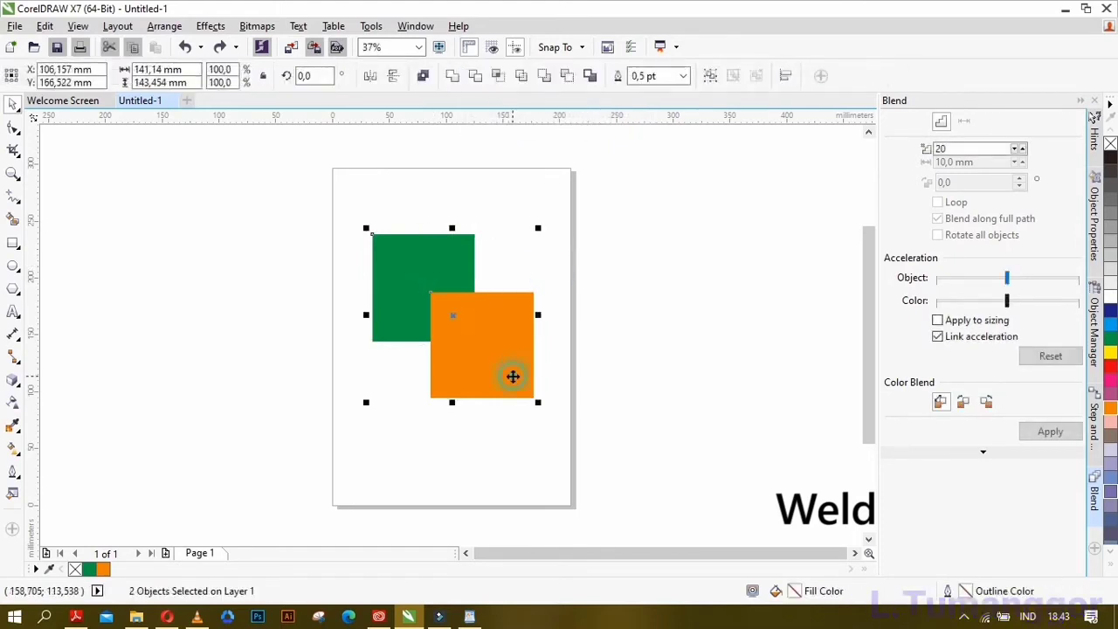
left_click(451, 77)
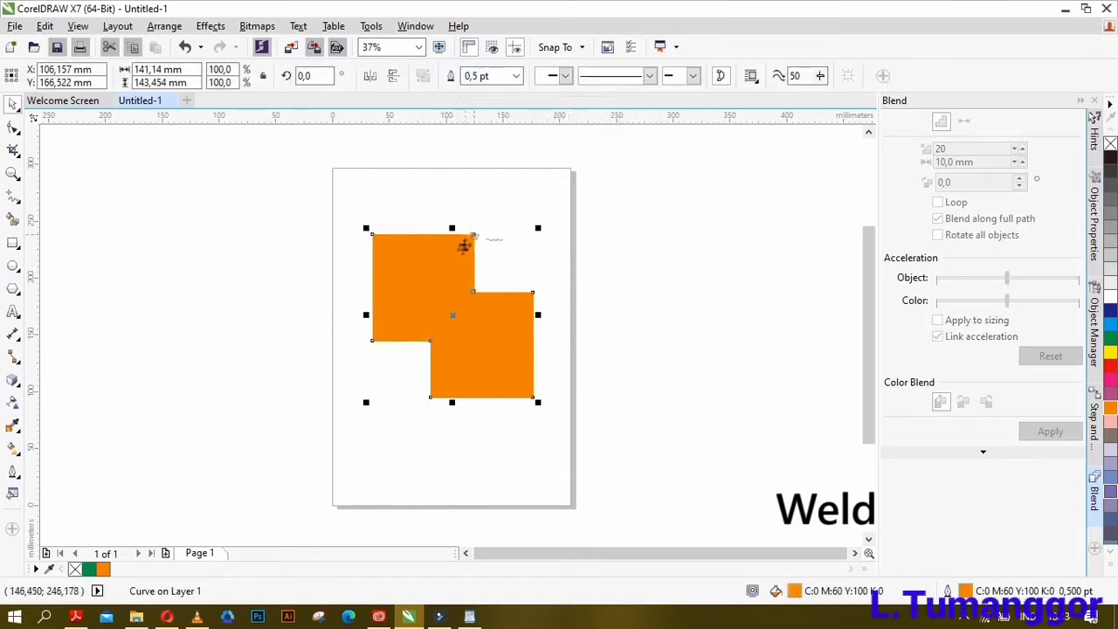
key("ctrl+z")
- Select the orange square first and the green one last, and try welding them in this reversed order
left_click(514, 256)
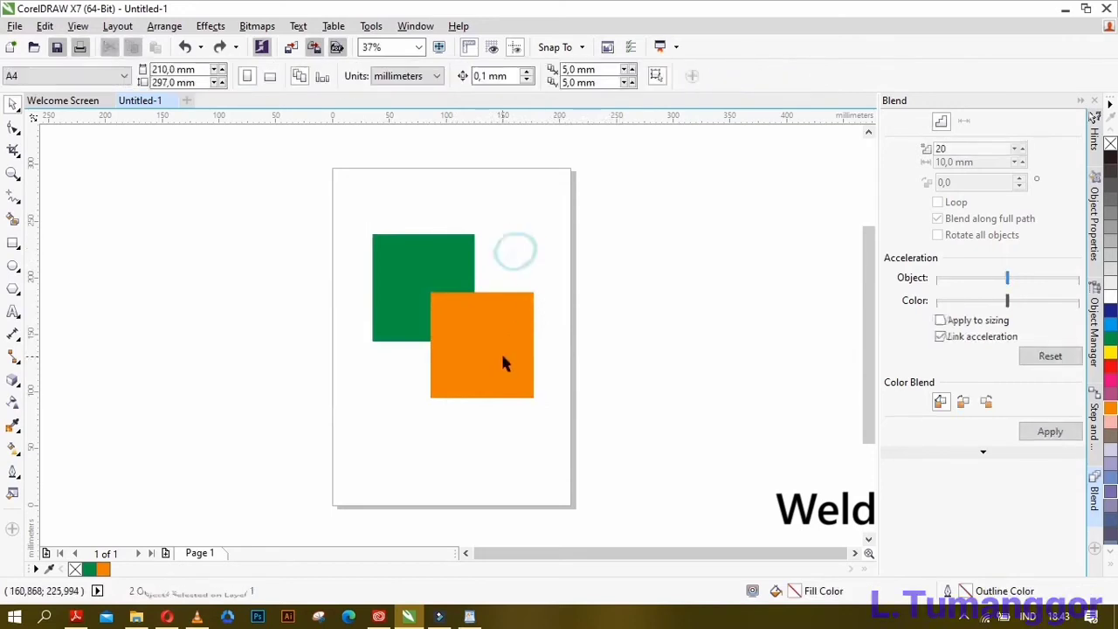
left_click(500, 353)
left_click(406, 273, "shift")
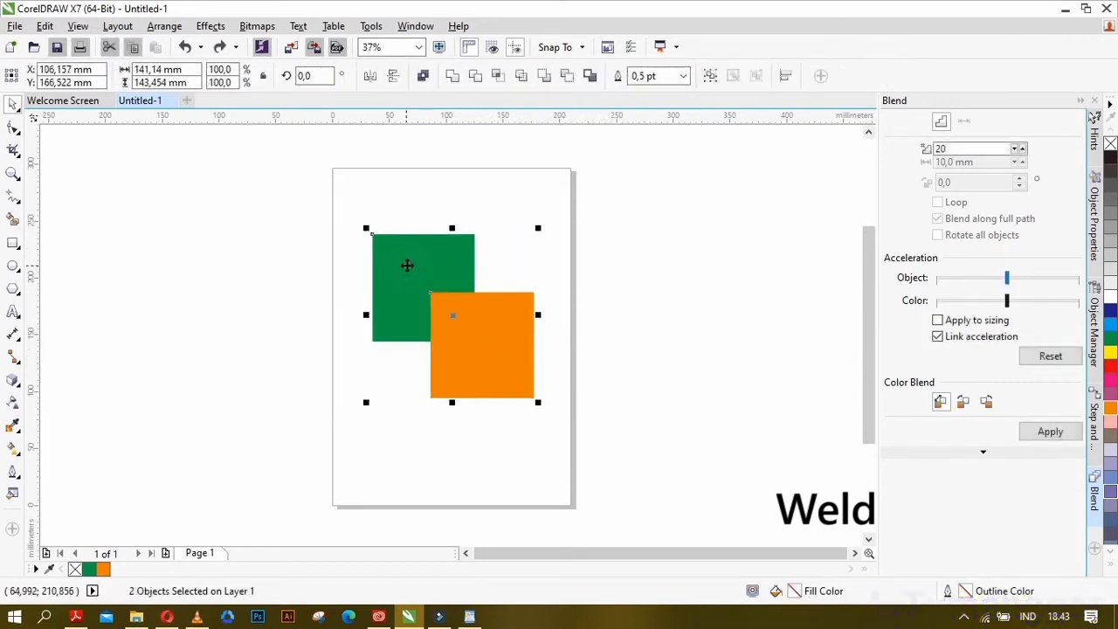
left_click(453, 77)
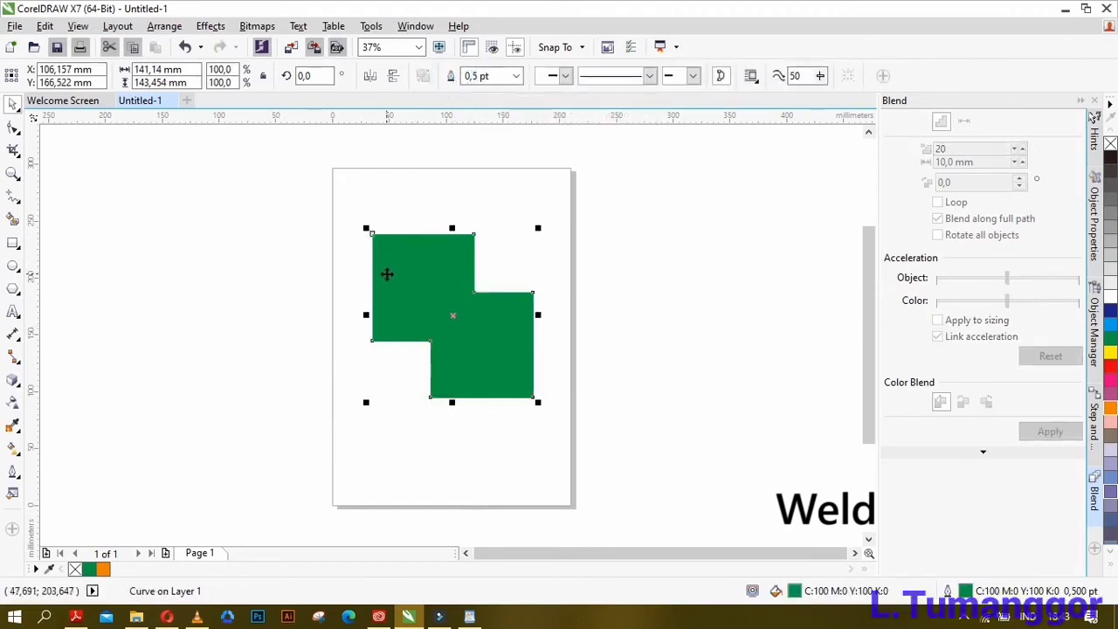
key("ctrl+z")
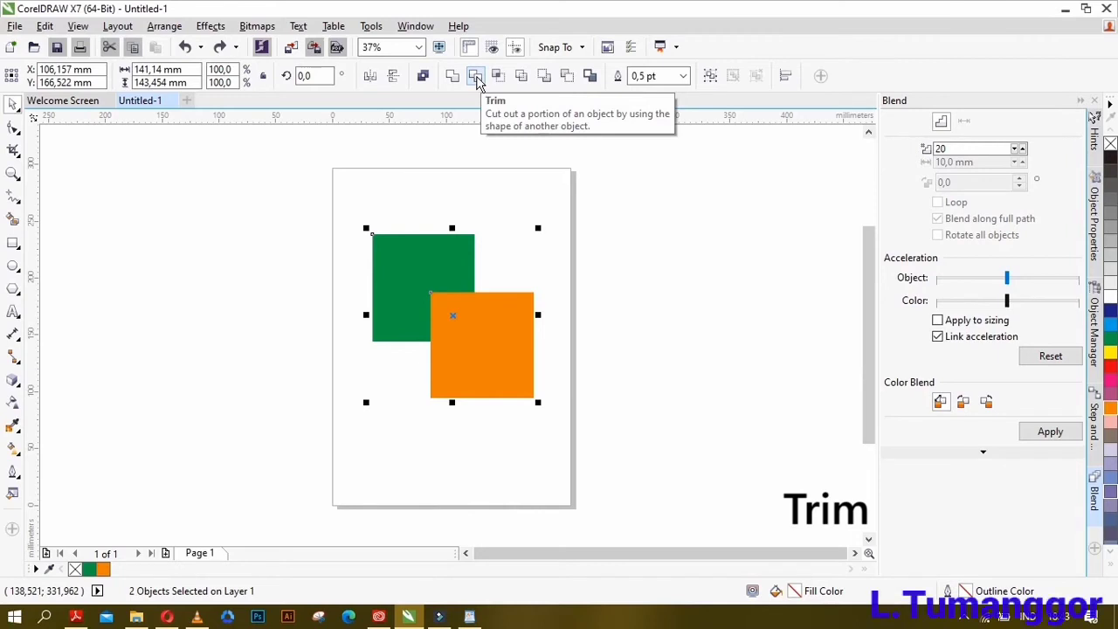
- Select the green square first and the orange one last, and try trimming the orange square with the green one
left_click(457, 197)
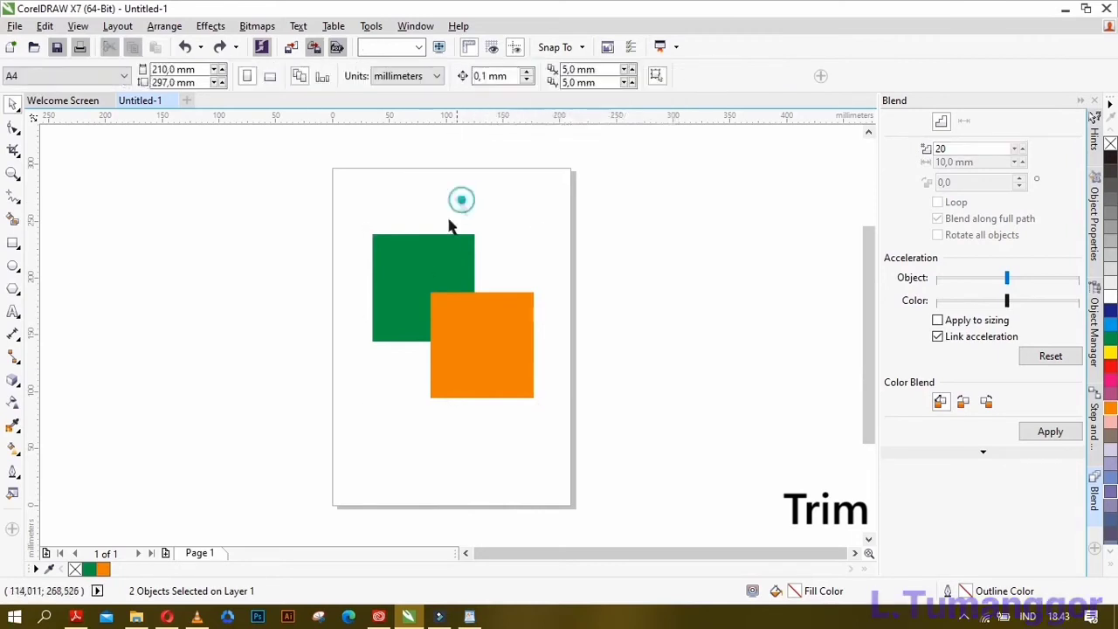
left_click(414, 280)
left_click(512, 385, "shift")
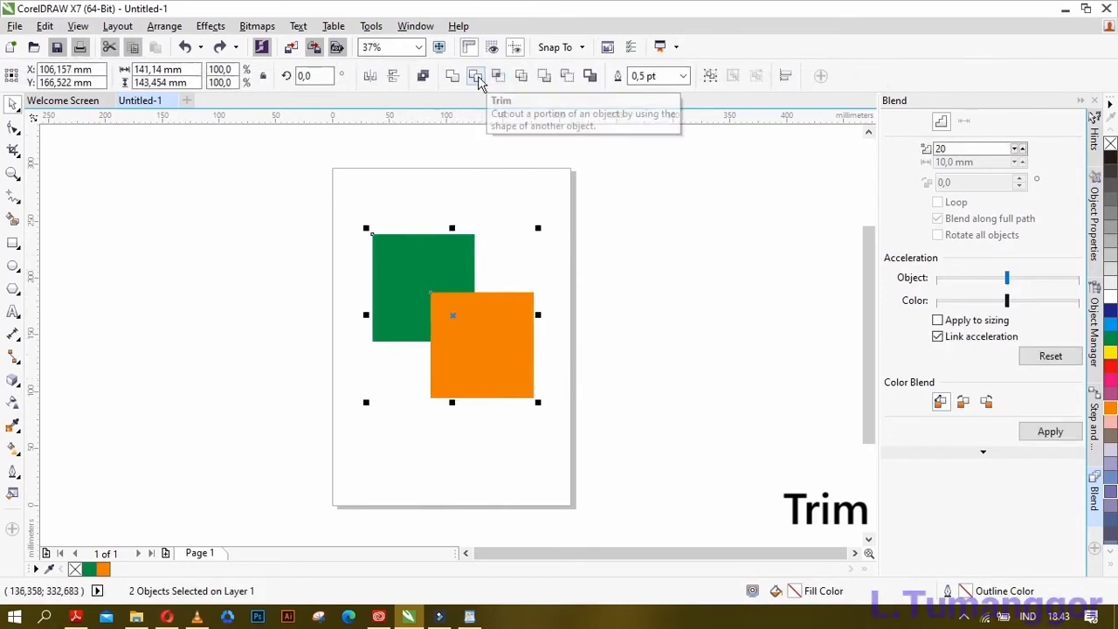
left_click(467, 183)
left_click(403, 266)
left_click(486, 361, "shift")
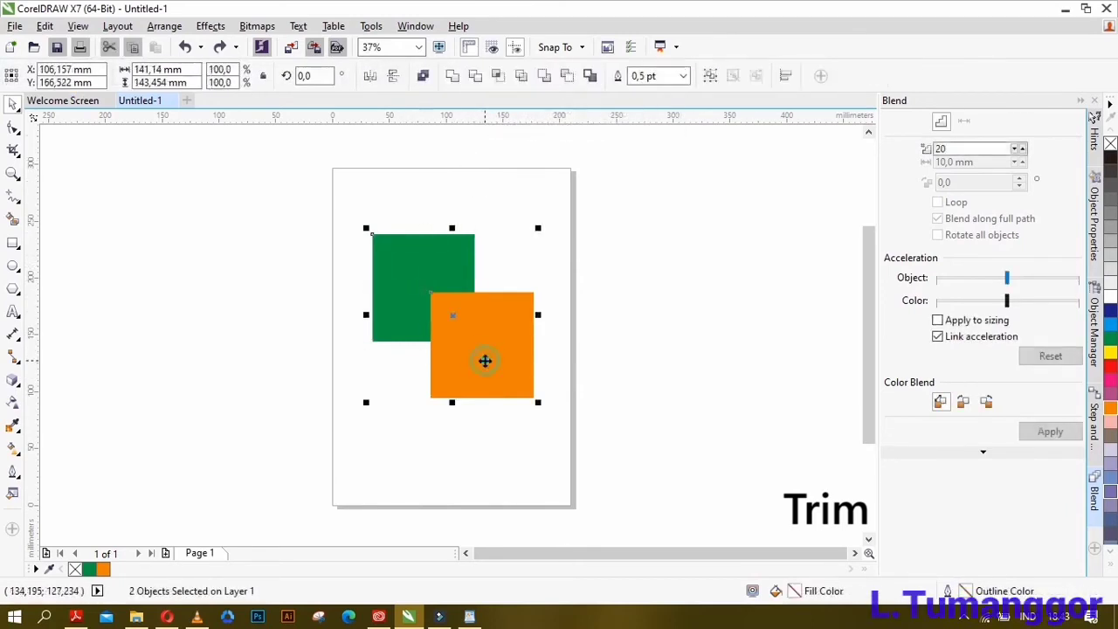
left_click(476, 77)
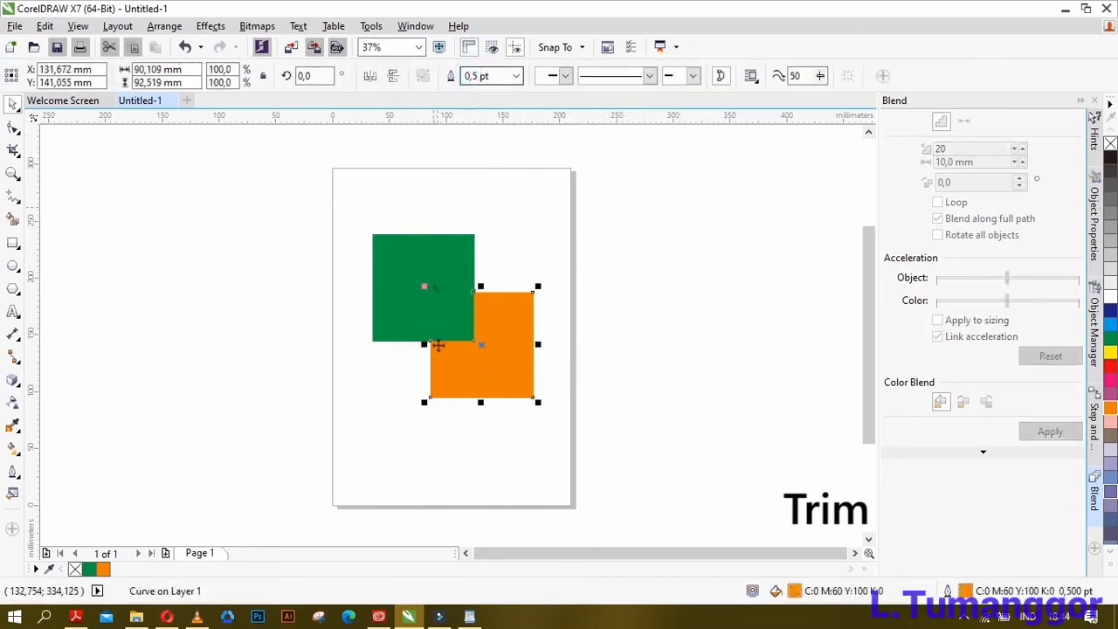
- Try moving the green square up and left, clear of the trimmed orange shape, and undo both the move and the trim
left_click_drag(441, 281, 402, 255)
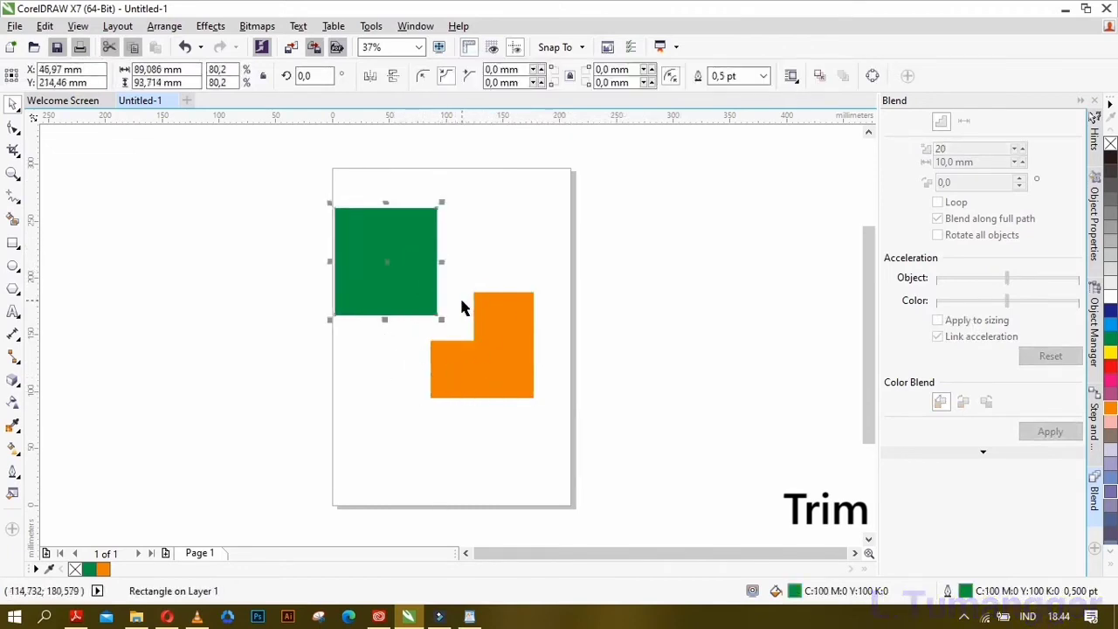
key("ctrl+z")
key("ctrl+z")
left_click(511, 235)
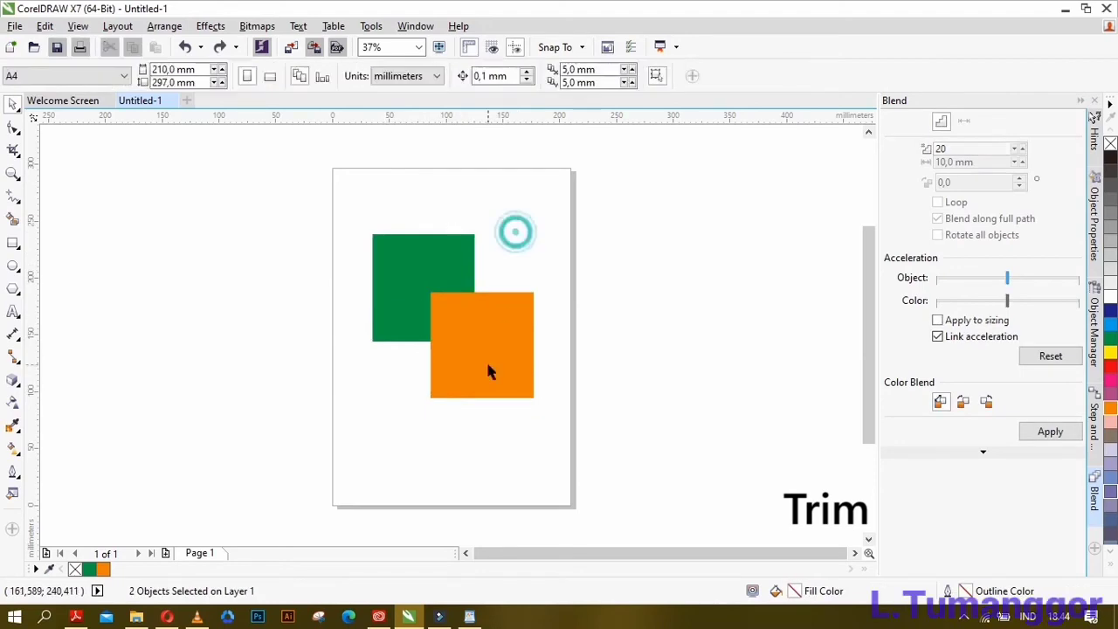
- Select the orange square first and the green one last, and try trimming the green square with the orange one
left_click(489, 367)
left_click(407, 251, "shift")
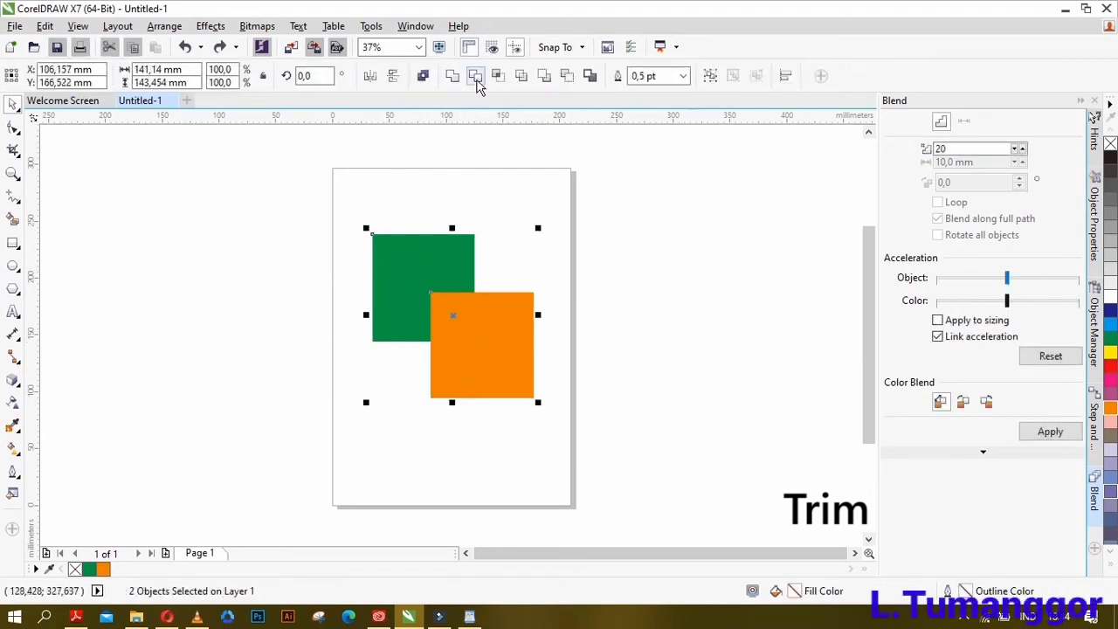
left_click(475, 77)
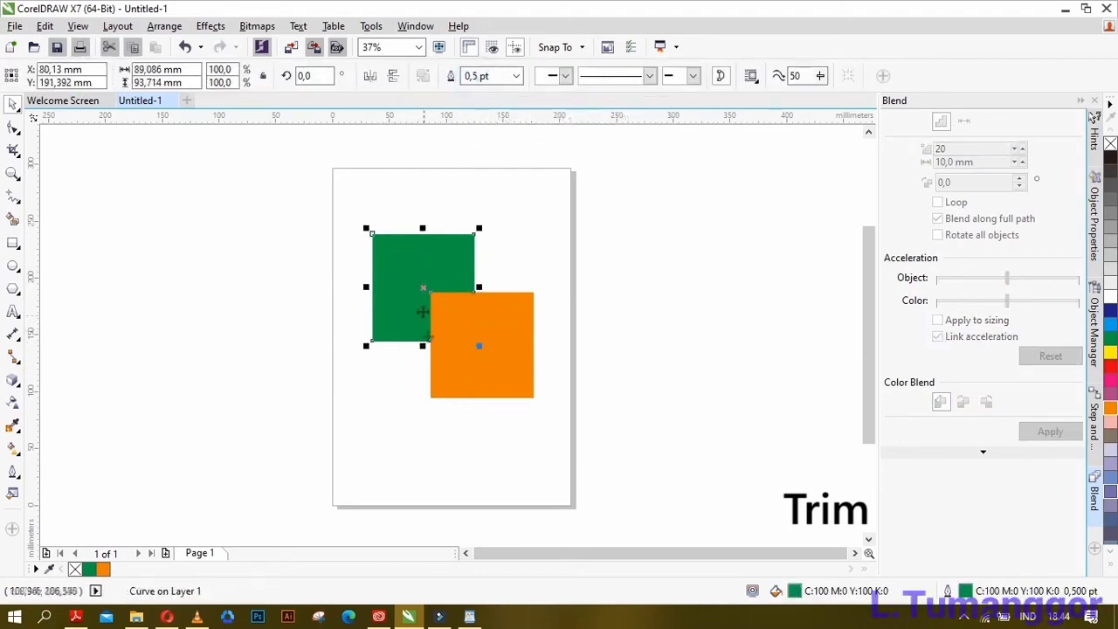
- Try moving the orange square down and right, clear of the trimmed green shape, and undo both the move and the trim
left_click(503, 374)
left_click_drag(497, 361, 524, 398)
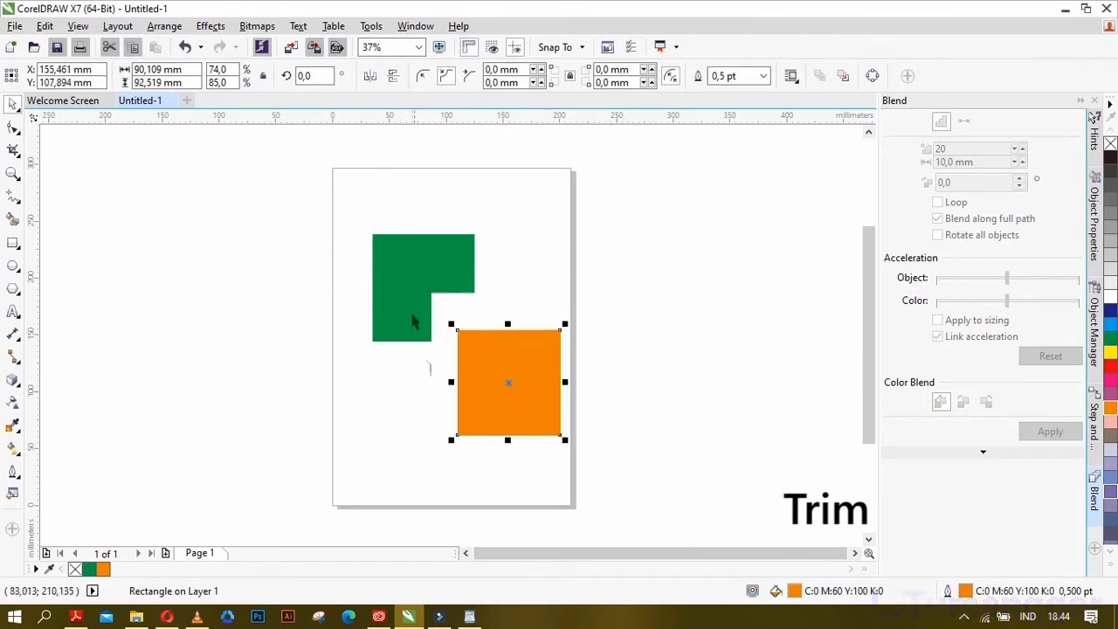
key("ctrl+z")
key("ctrl+z")
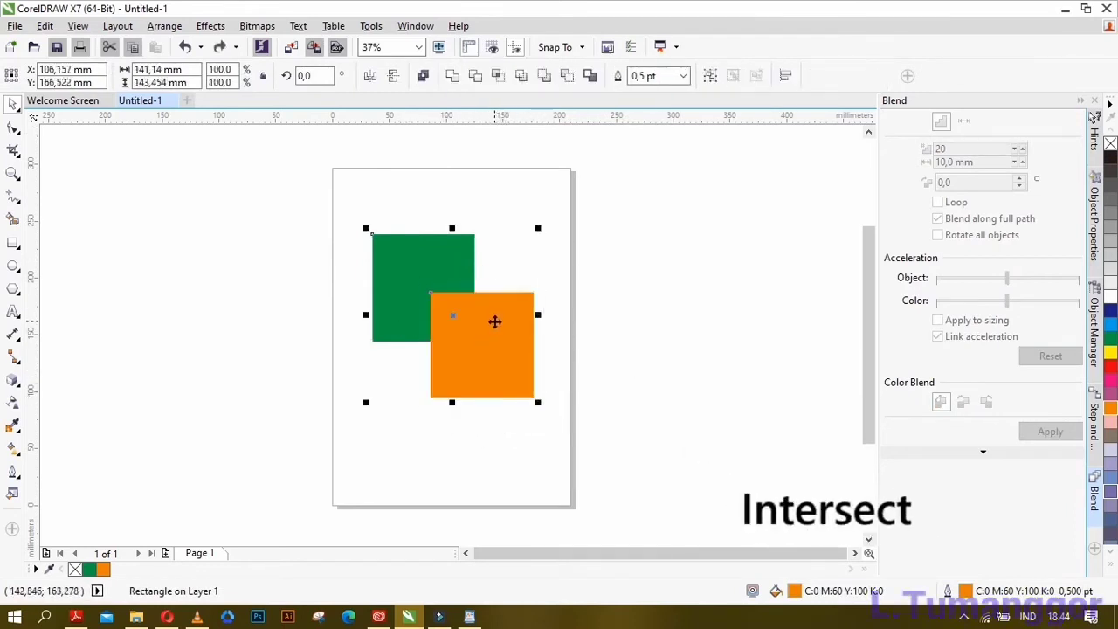
- Try intersecting the green and orange squares, and move the overlap piece down and left before undoing the move
left_click(589, 284)
left_click(424, 254)
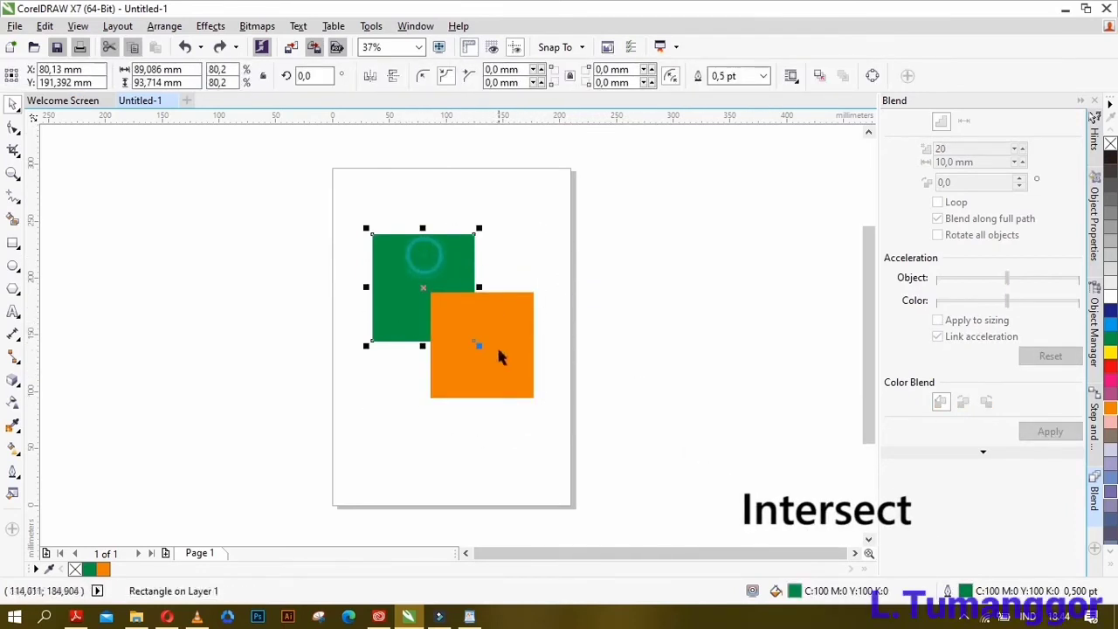
left_click(499, 351, "shift")
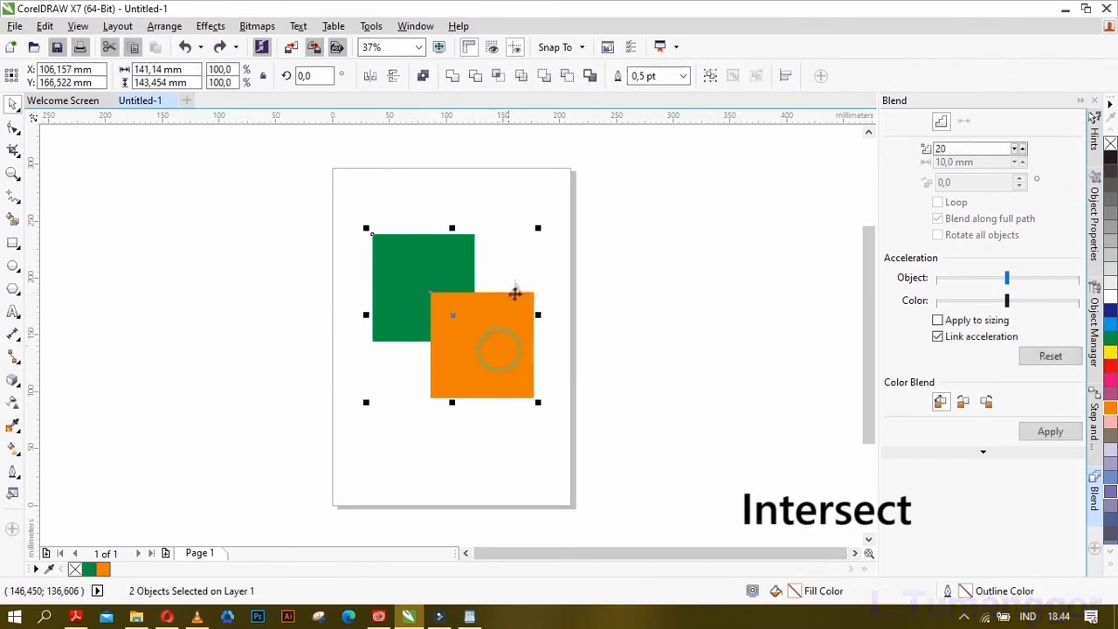
left_click(498, 77)
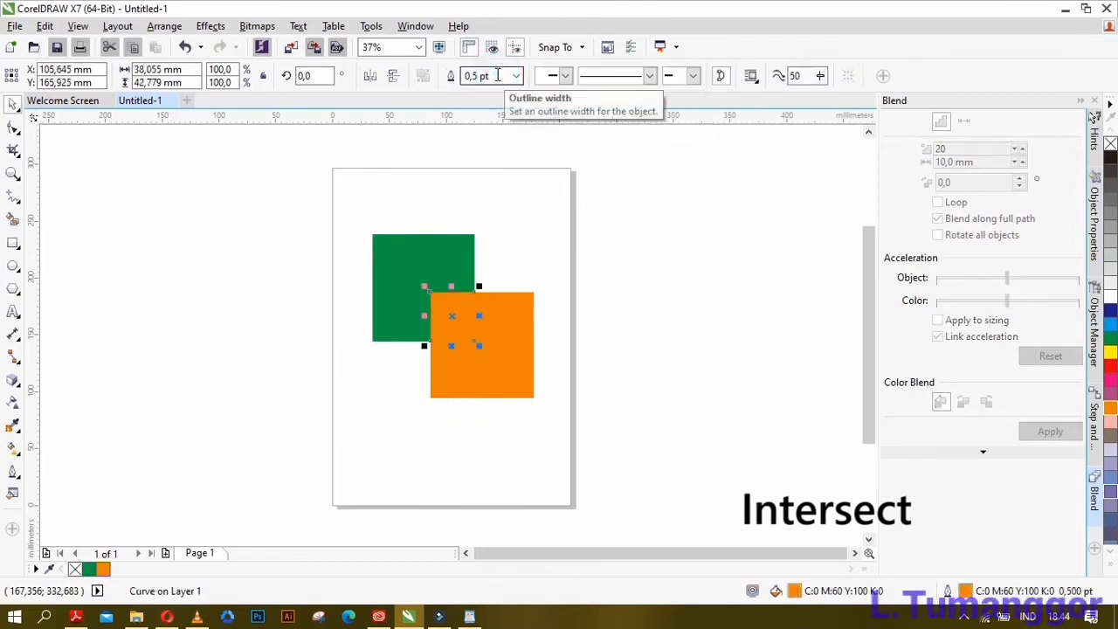
left_click_drag(462, 329, 399, 395)
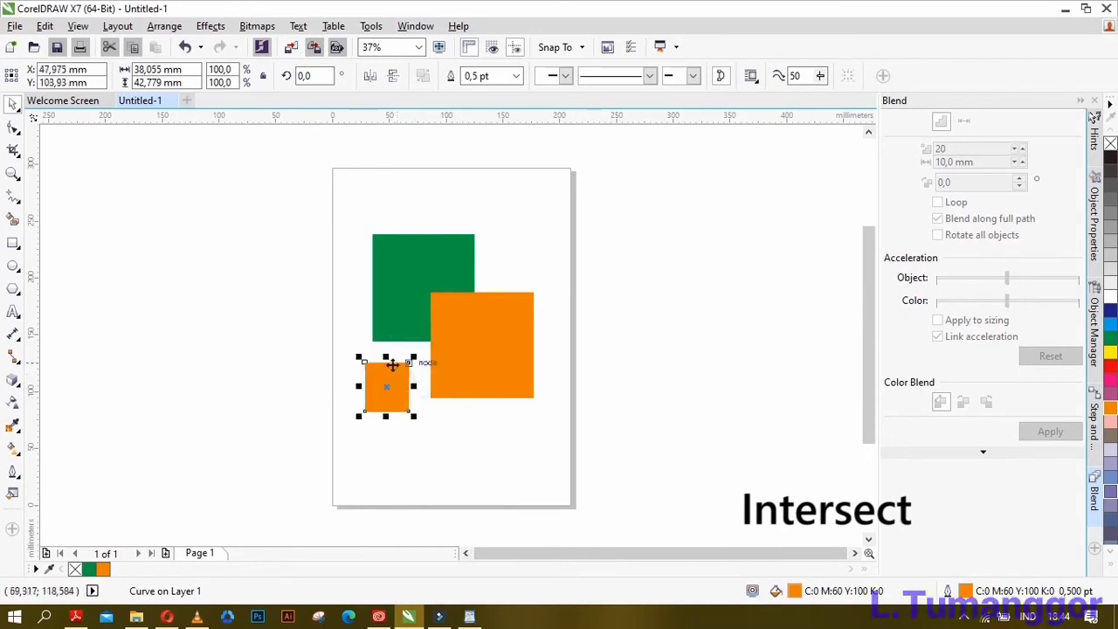
key("ctrl+z")
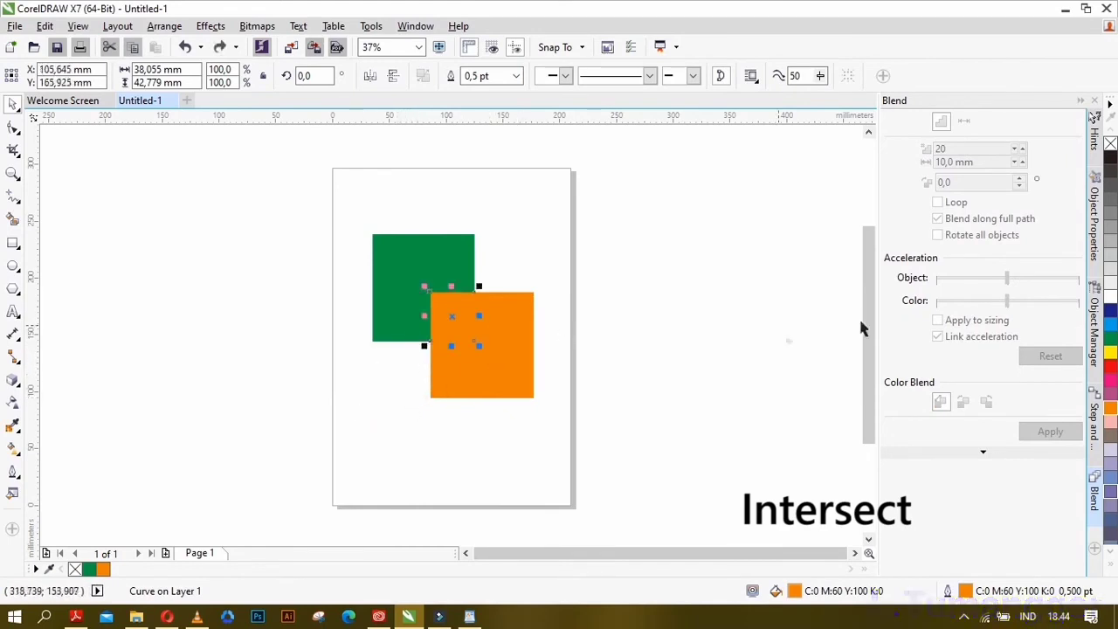
- Try filling the overlap piece with purple, and undo both the fill and the intersection
left_click(1110, 398)
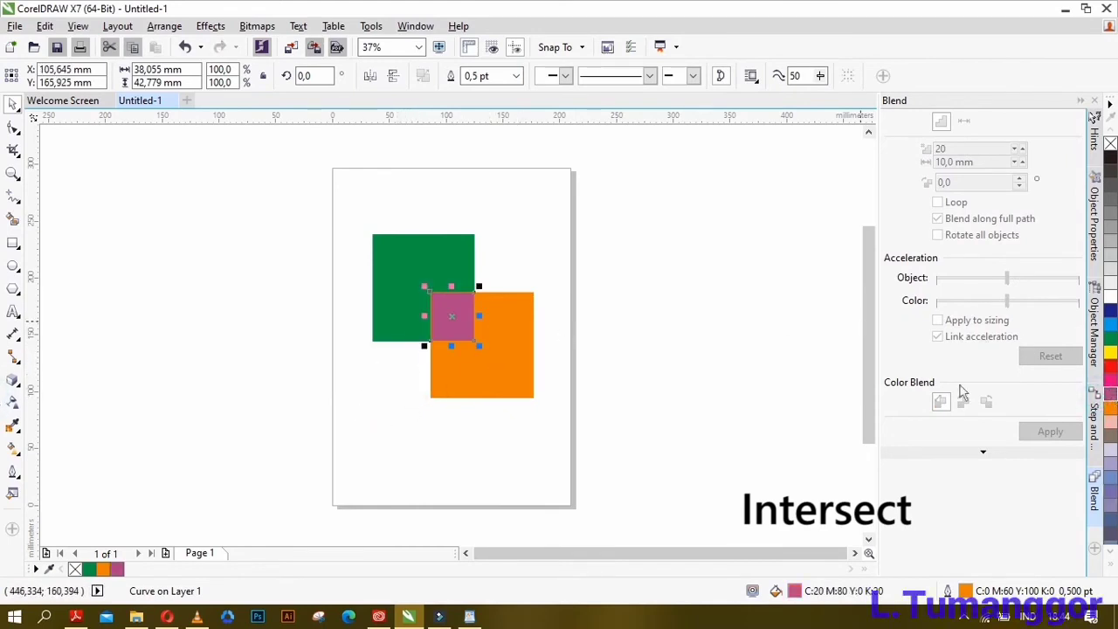
left_click(536, 271)
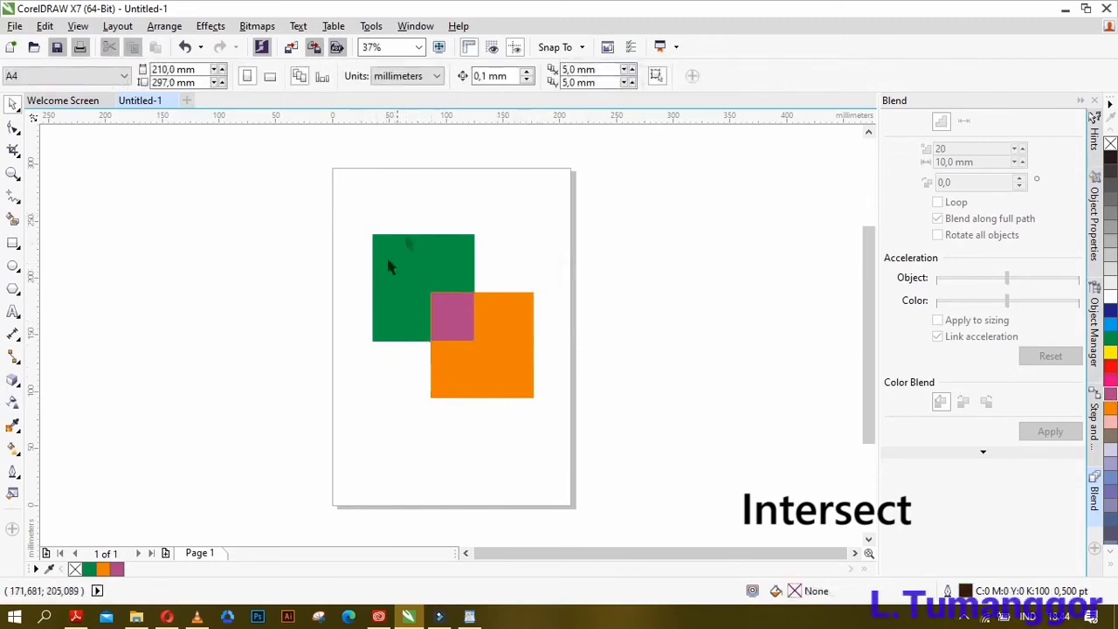
key("ctrl+z")
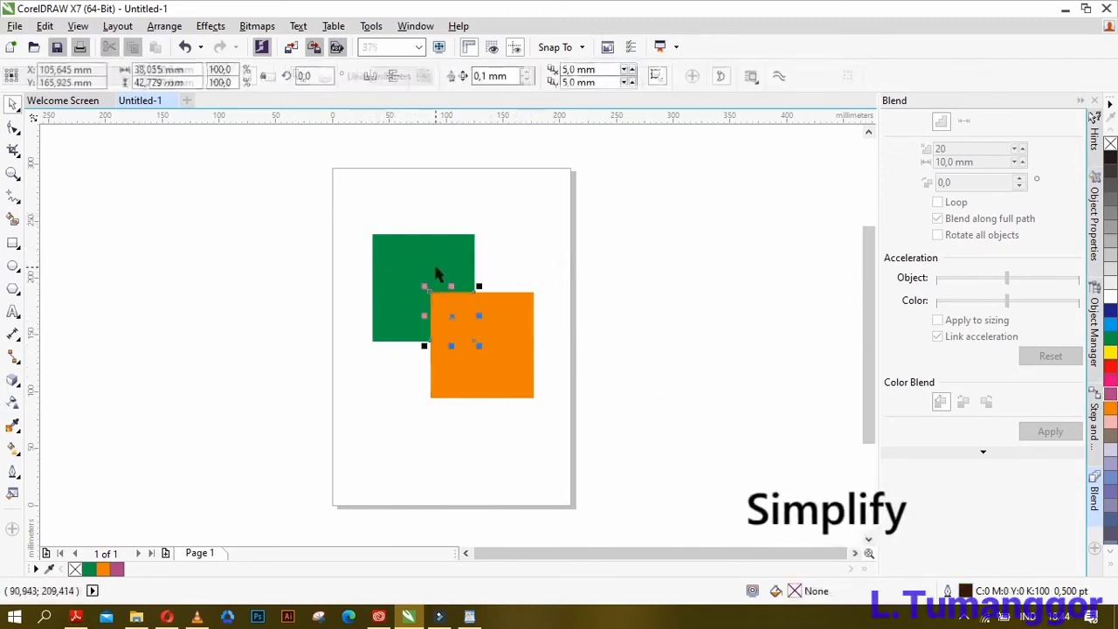
key("ctrl+z")
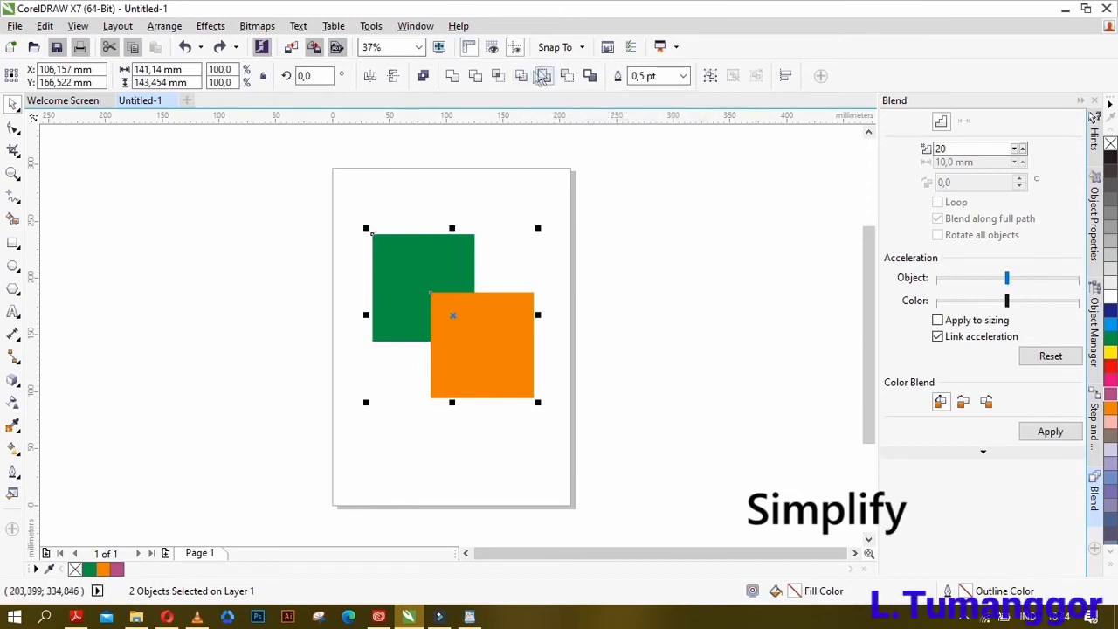
- Select the green square first and add the orange square to the selection
left_click(497, 194)
left_click(441, 266)
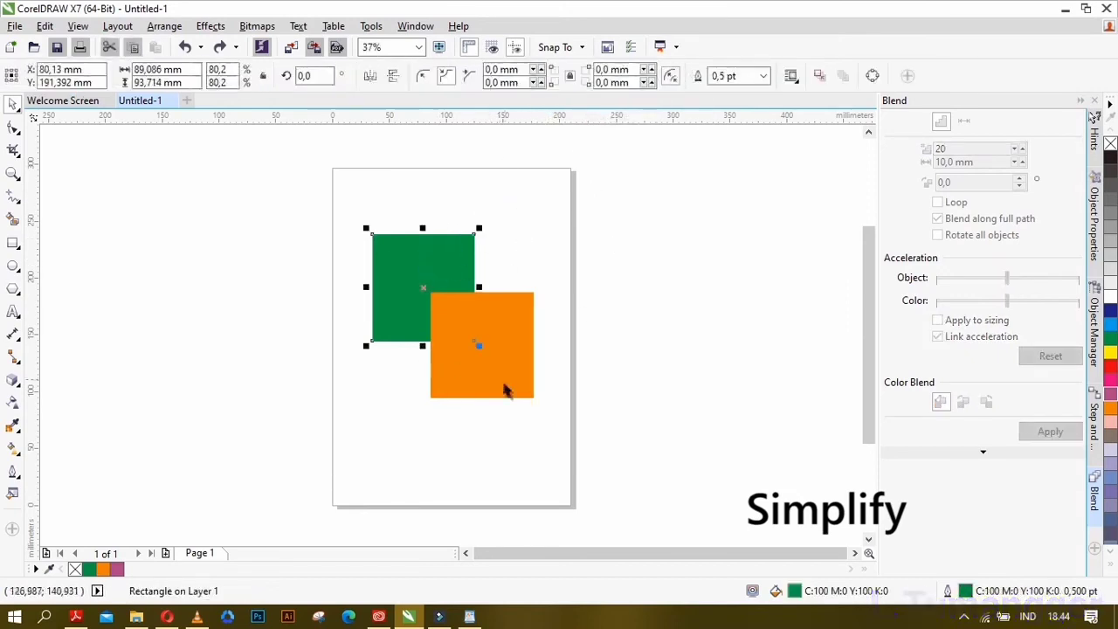
left_click(507, 385, "shift")
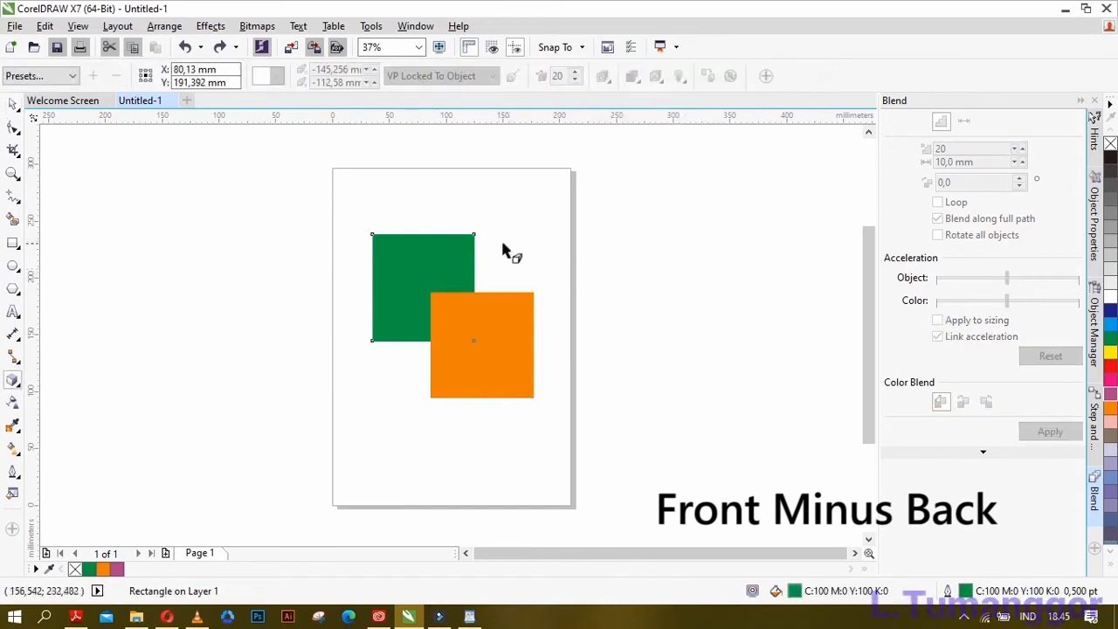
- Select the green and orange squares together and switch to the Pick tool
left_click(548, 234)
left_click(424, 280)
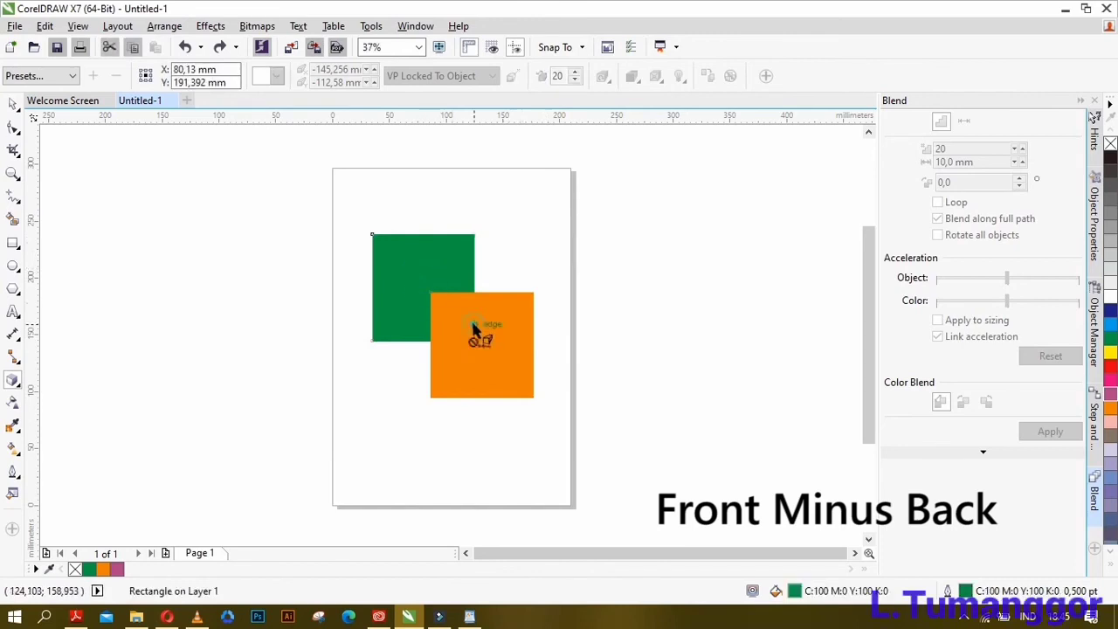
left_click(477, 327, "shift")
left_click(13, 103)
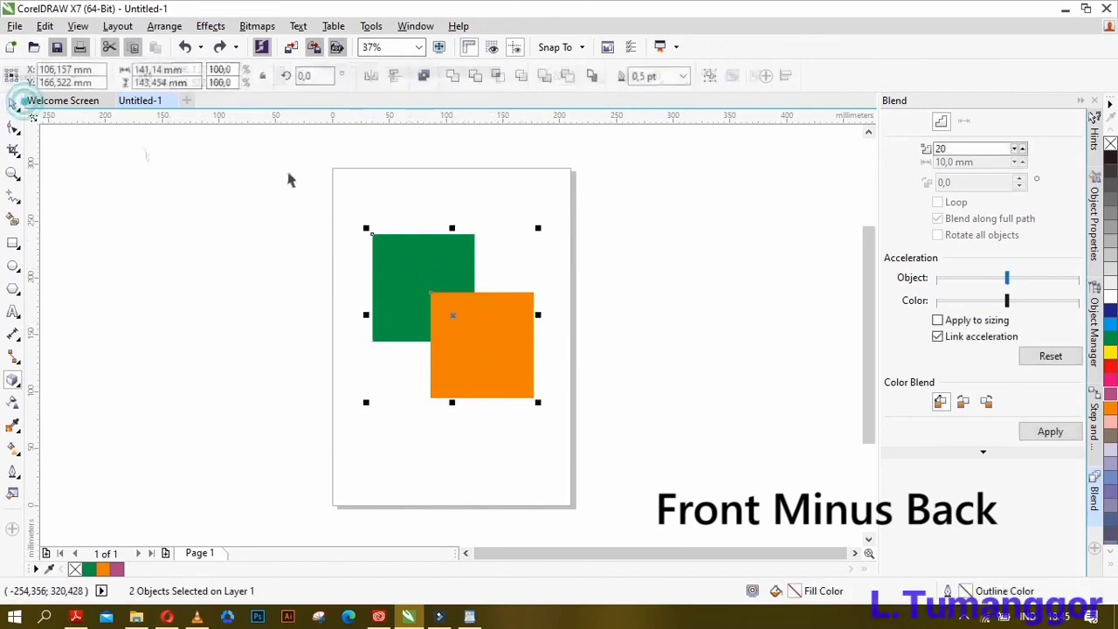
- Reselect the green square first and the orange one last, and try the Front minus back command on them
left_click(458, 165)
left_click(440, 244)
left_click(495, 351, "shift")
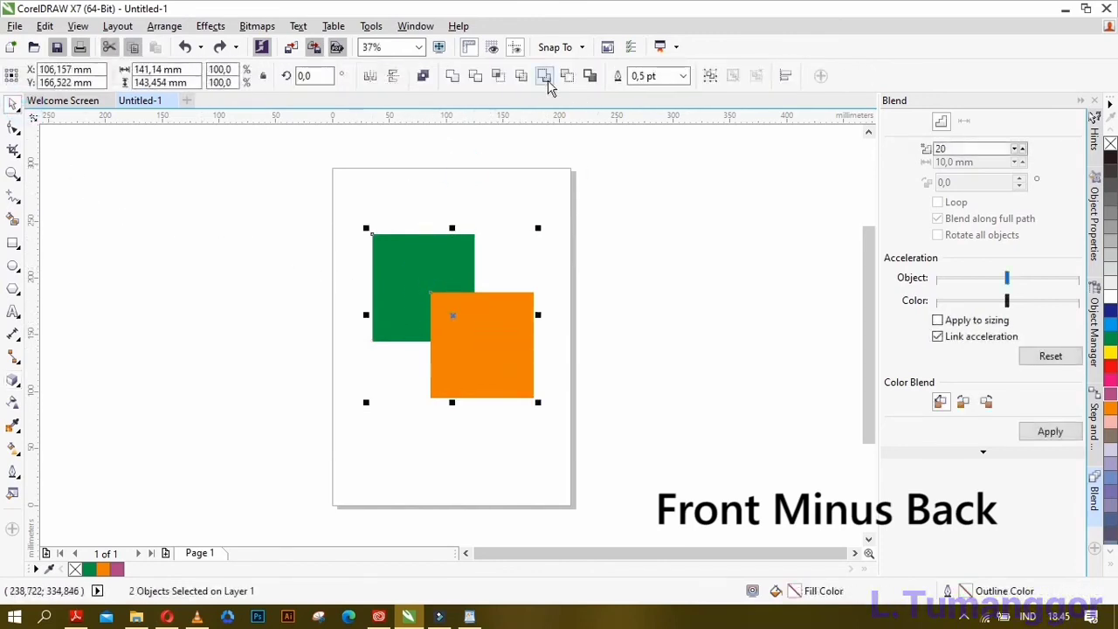
left_click(548, 77)
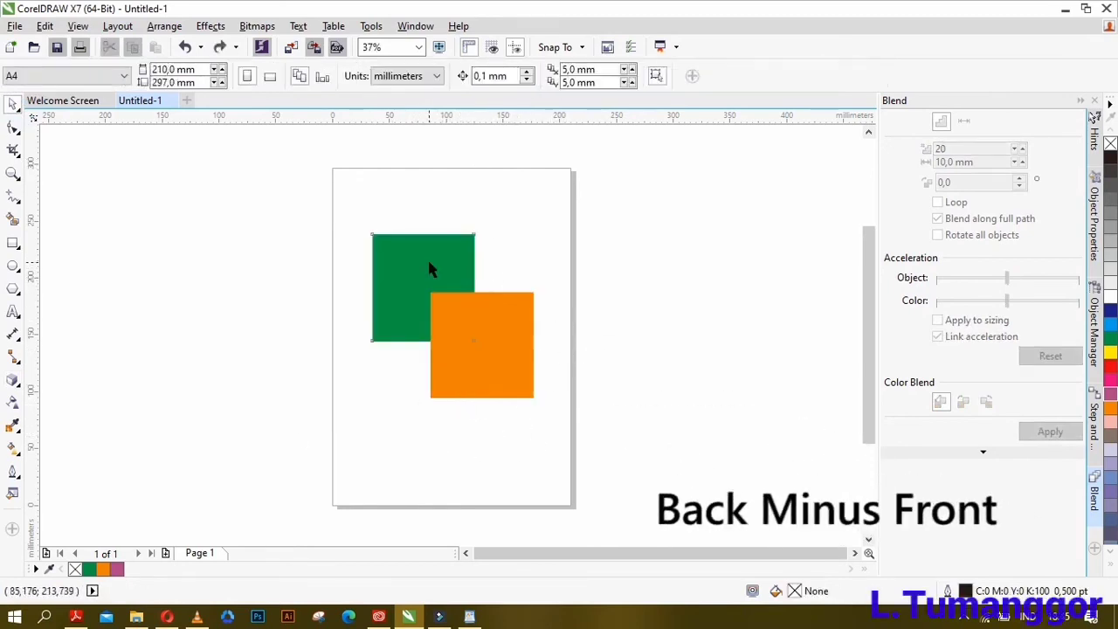
- Select the green square first and the orange one last, try the Back minus front command, and undo it
left_click(427, 258)
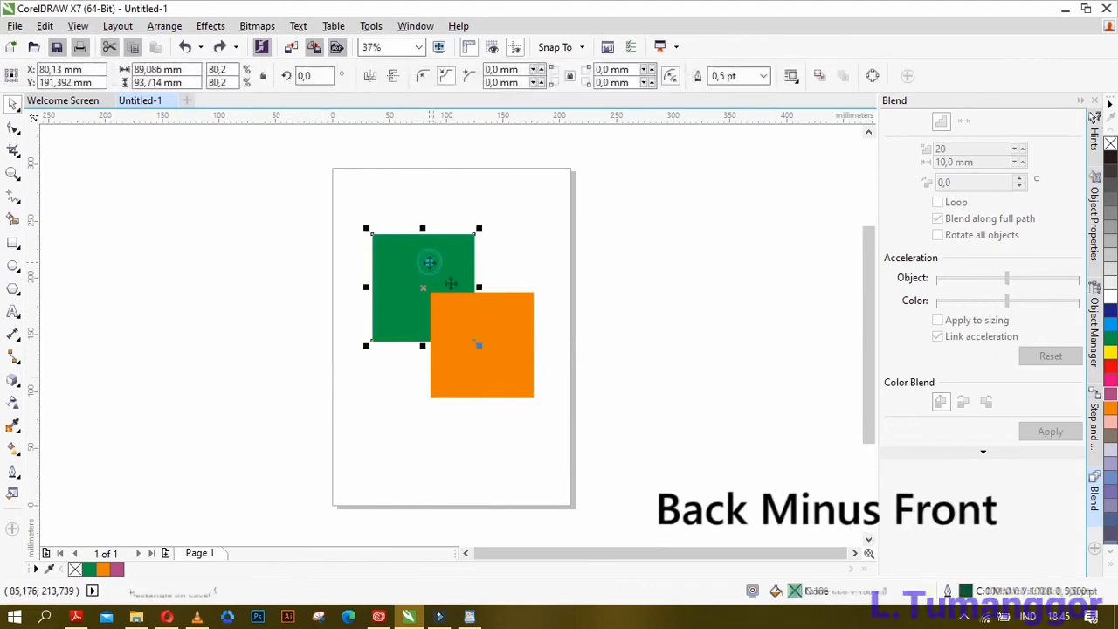
left_click(495, 358, "shift")
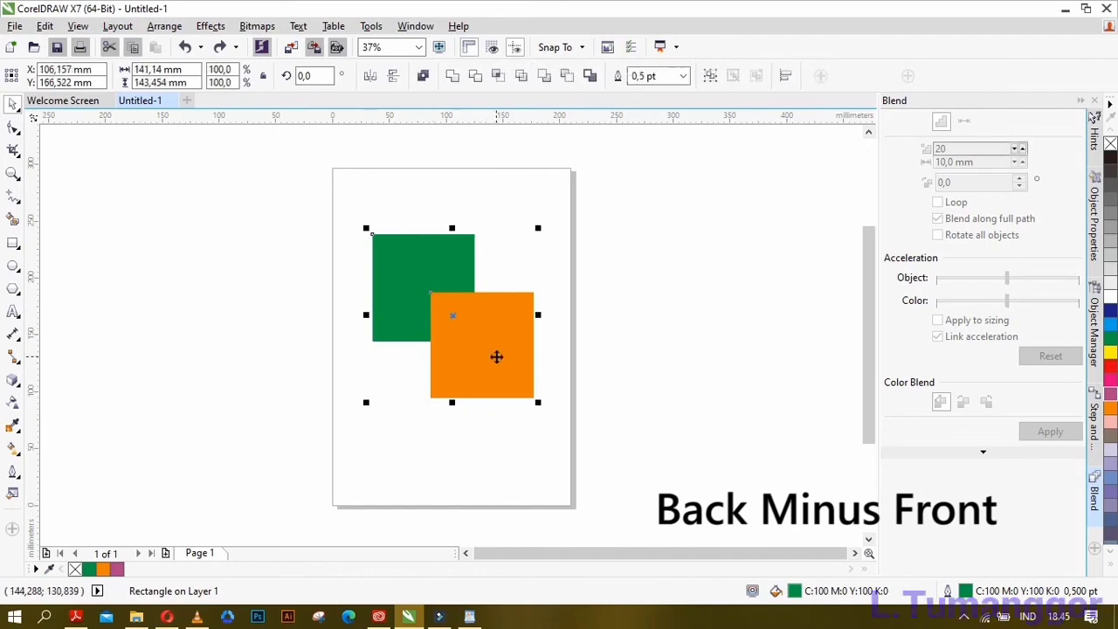
left_click(566, 75)
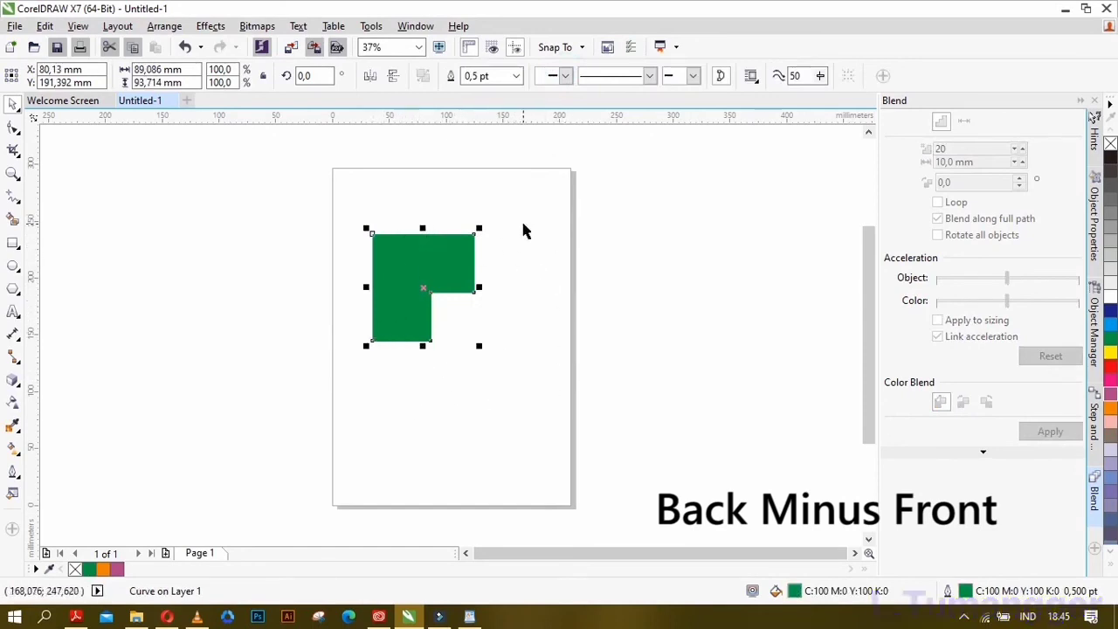
key("ctrl+z")
- Select the green square and the orange square, try creating a boundary around them, and undo the boundary
left_click(557, 269)
left_click(432, 252)
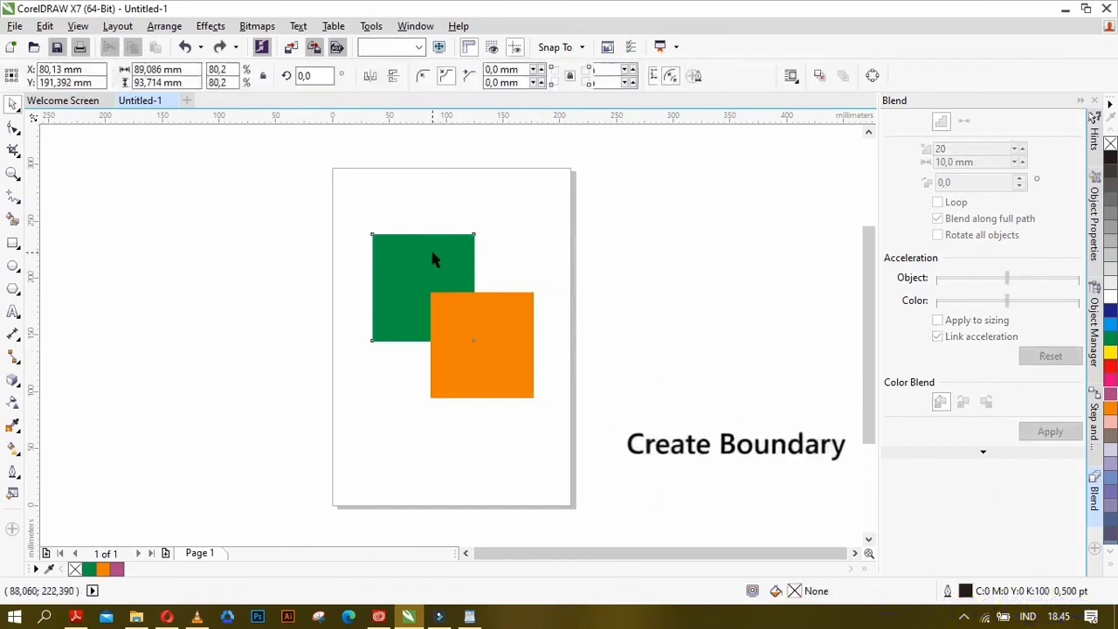
left_click(505, 354, "shift")
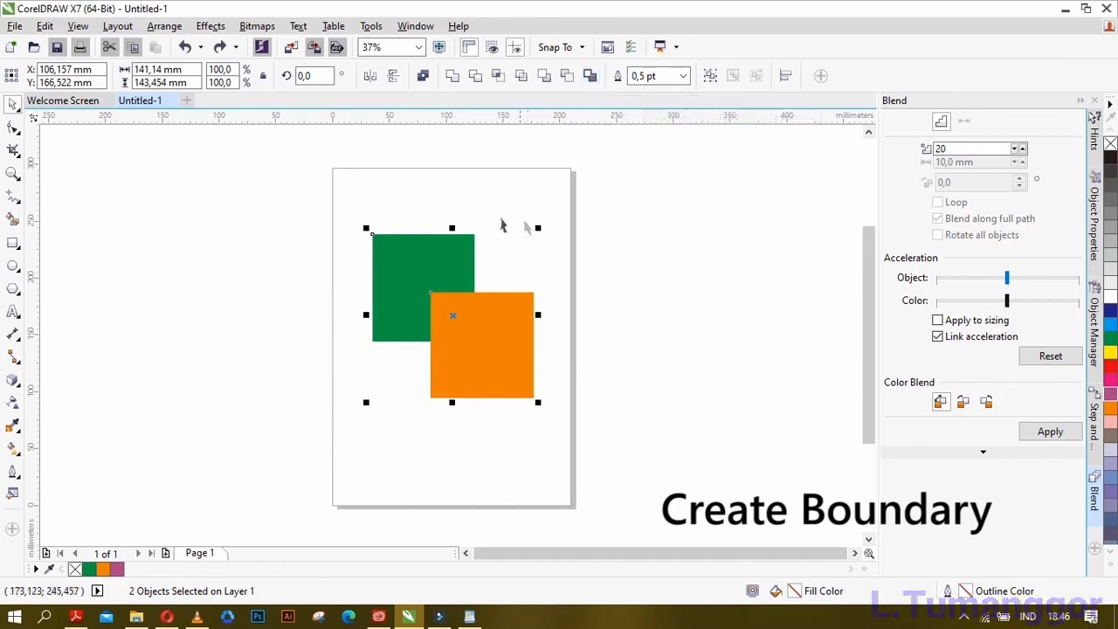
left_click(589, 76)
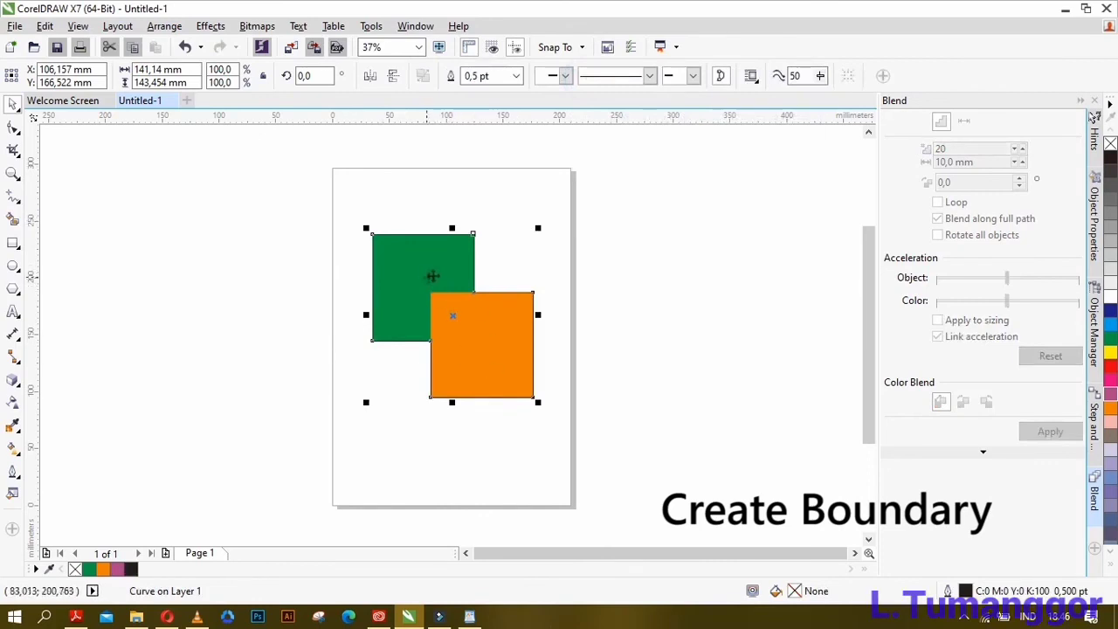
left_click(515, 254)
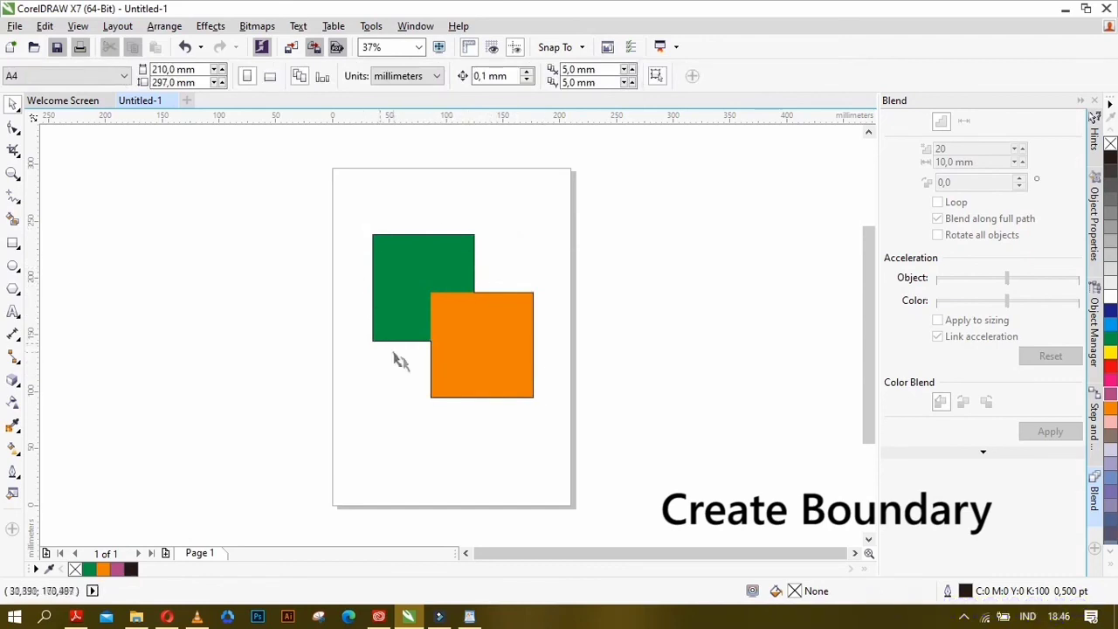
key("ctrl+a")
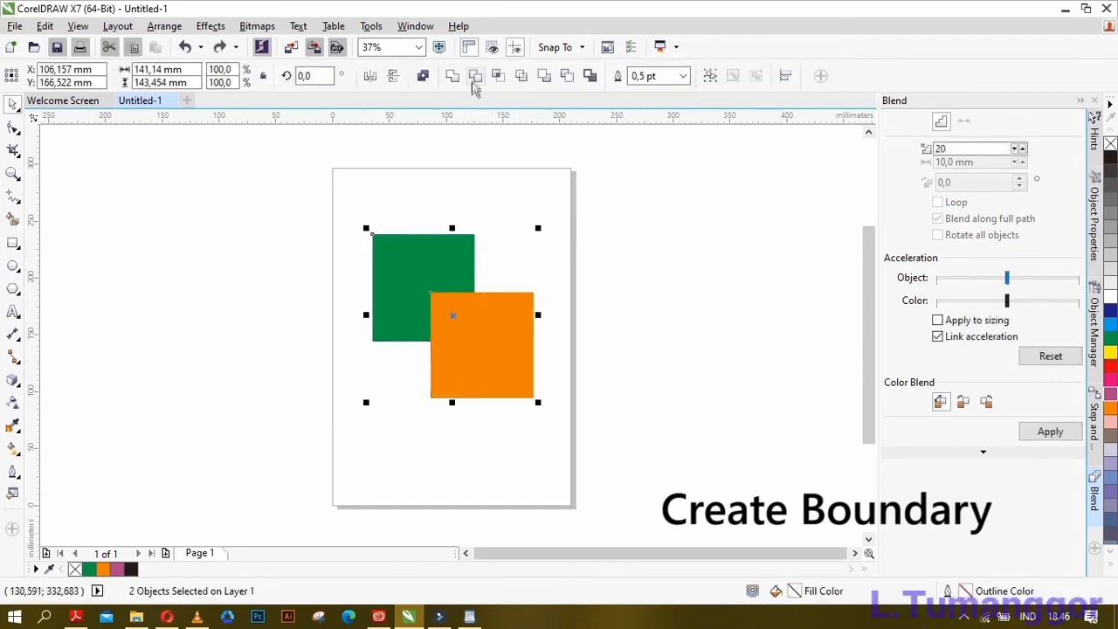
- Try welding the two selected squares for comparison, undo the weld and deselect the squares
left_click(454, 77)
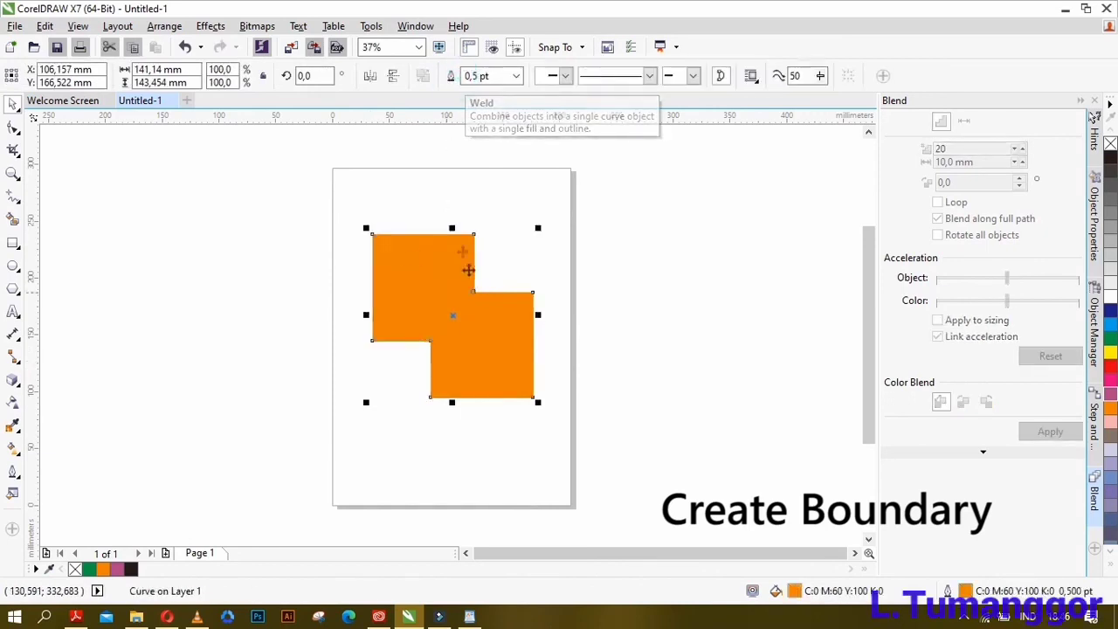
key("ctrl+z")
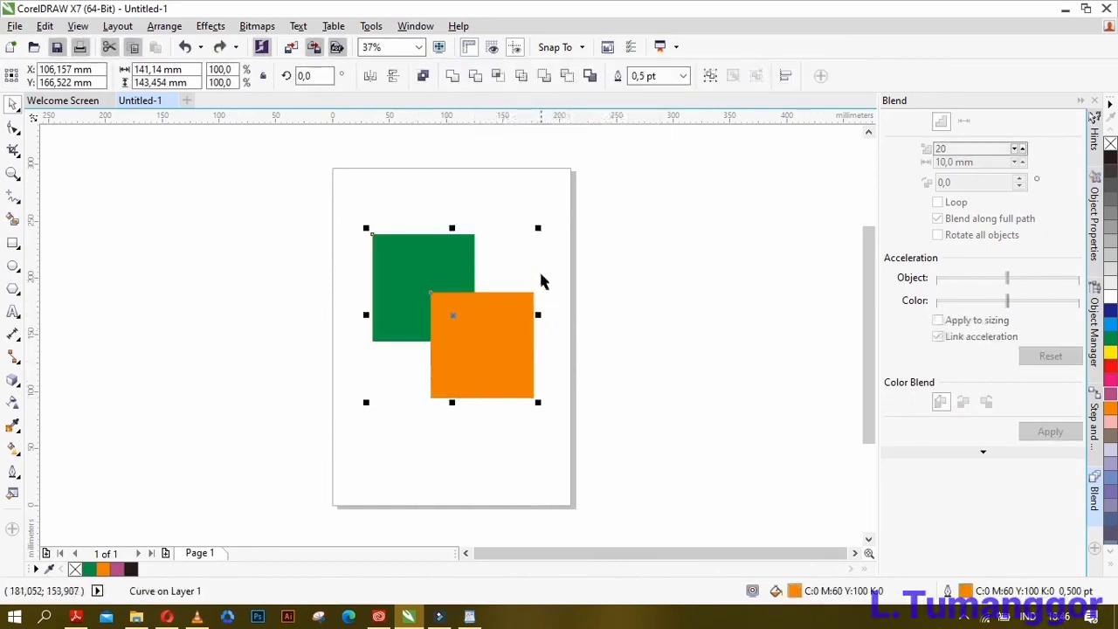
left_click(539, 276)
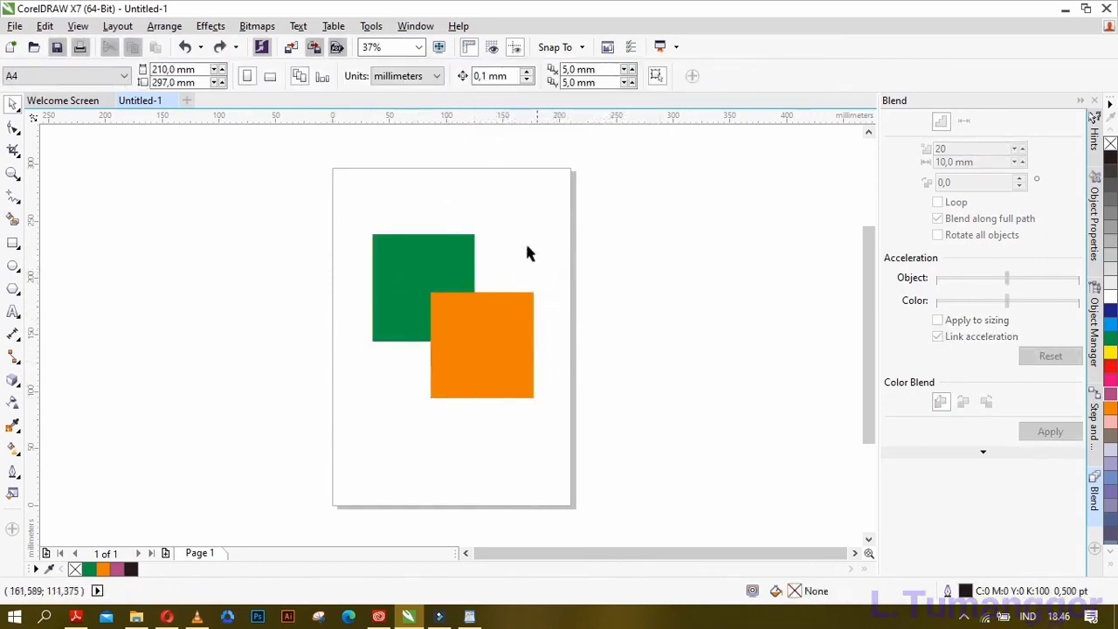